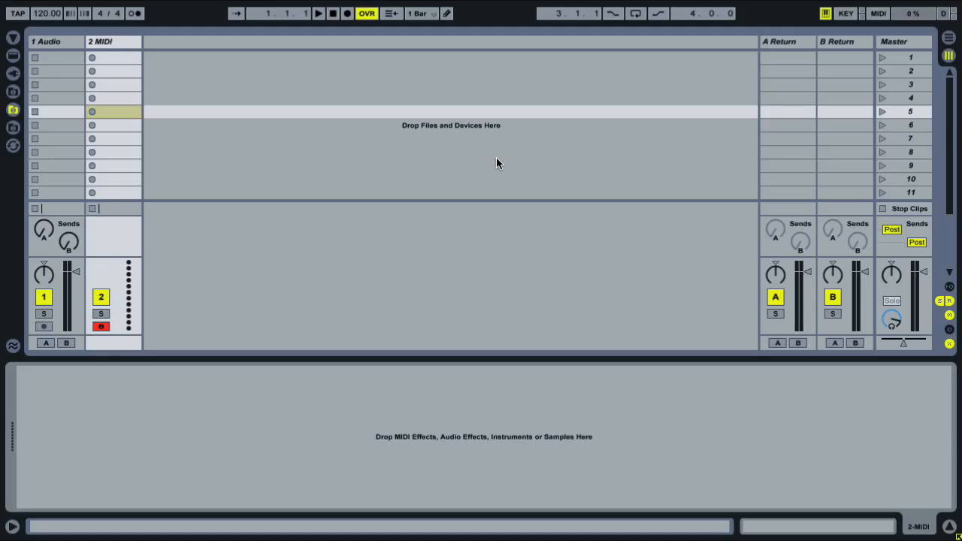
- Load the Big drums preset from the personal Drum Rack folder of the Live Devices browser onto the MIDI track
click(124, 42)
click(16, 56)
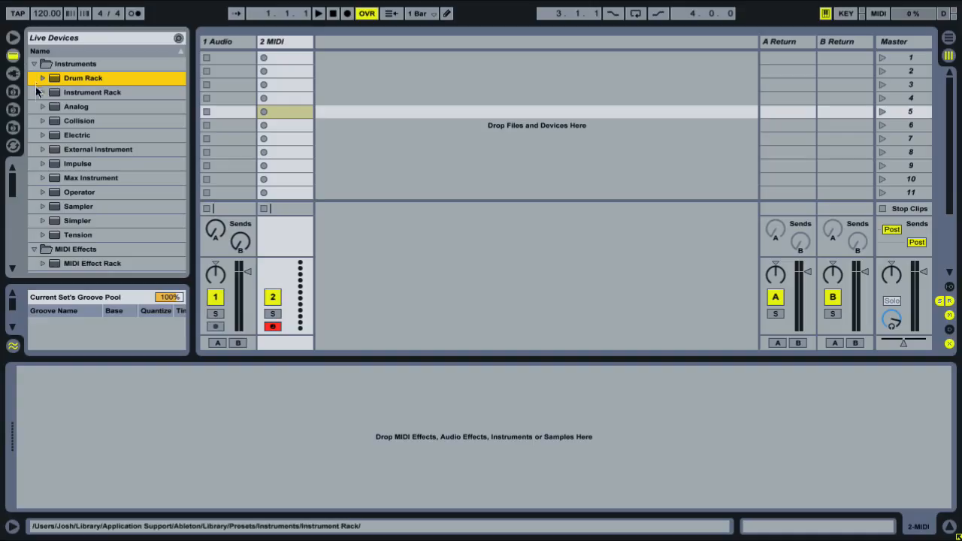
click(43, 79)
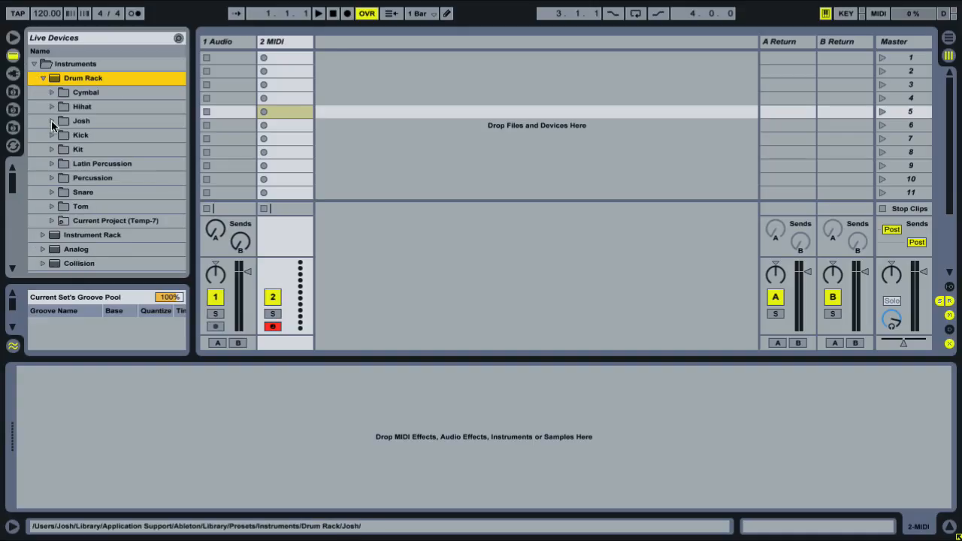
click(51, 120)
click(122, 137)
drag(122, 140, 276, 423)
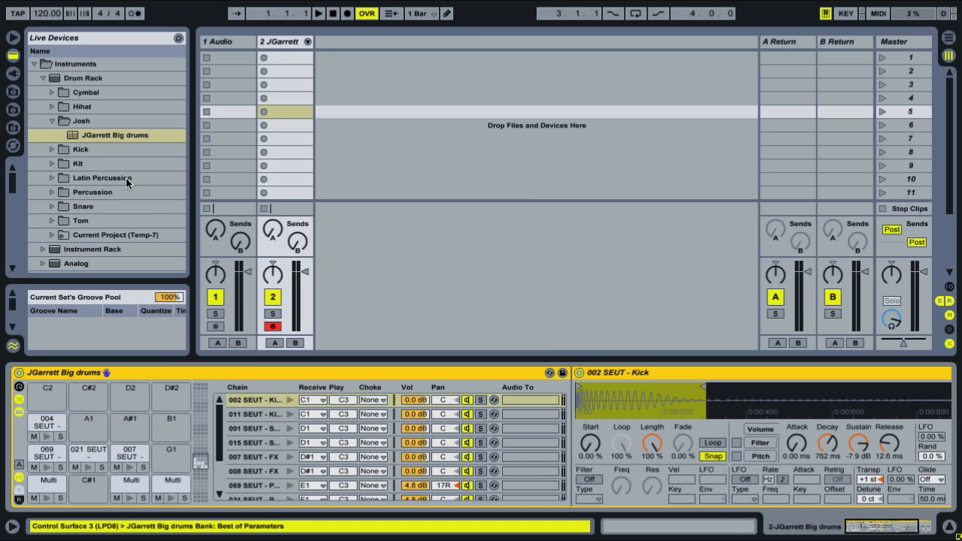
click(50, 120)
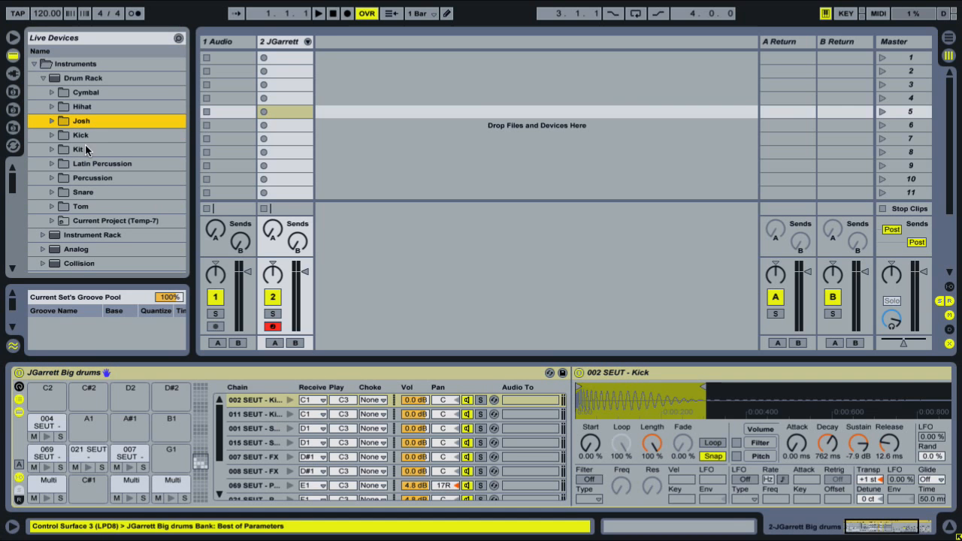
- Disarm recording on the drum track and audition the sounds of the drum rack's pads
click(277, 44)
click(273, 327)
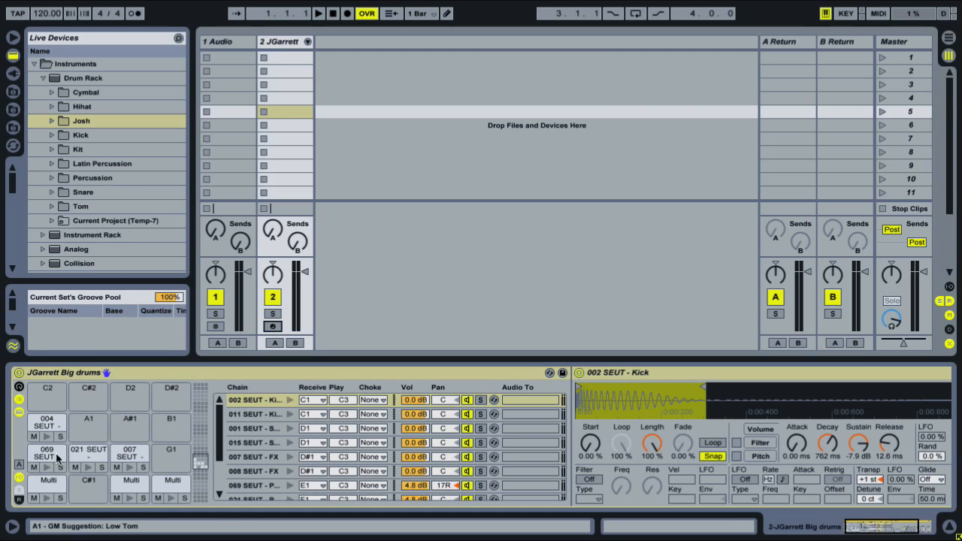
click(46, 499)
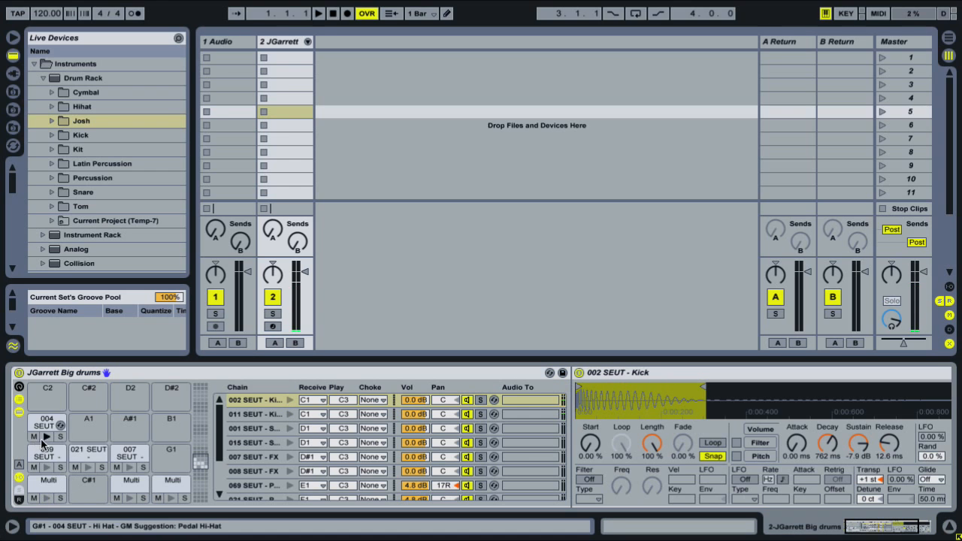
- Hide and restore the drum rack's chain list and its input/output section
click(19, 401)
click(19, 401)
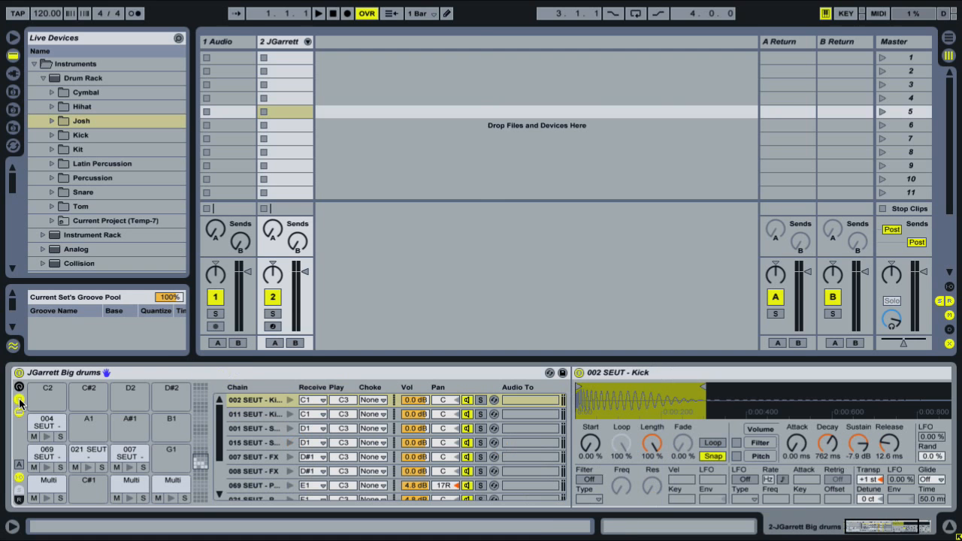
click(20, 479)
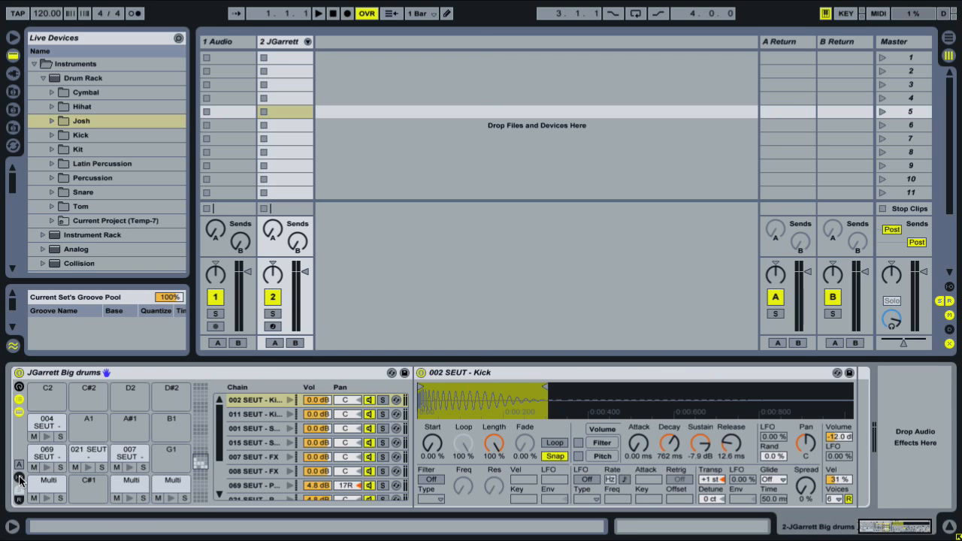
click(19, 479)
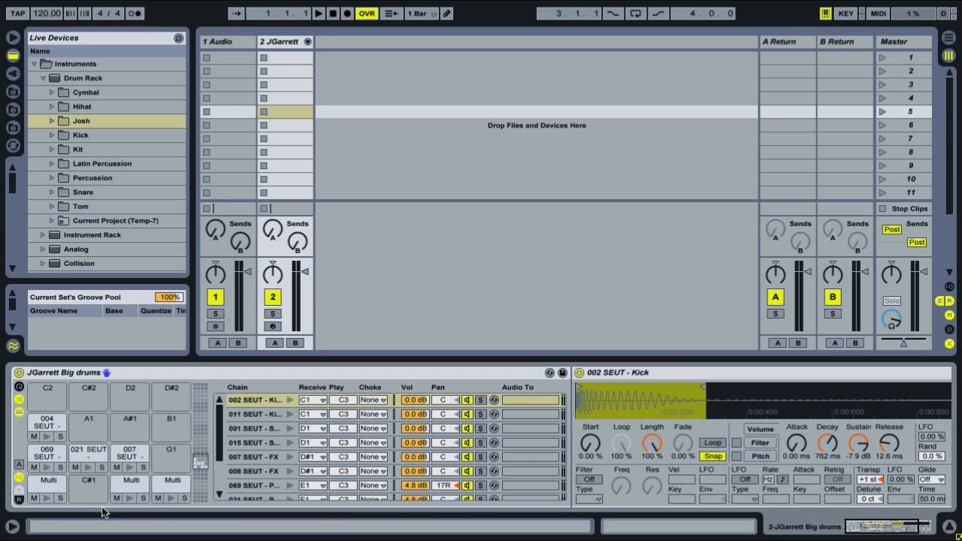
- Show the drum rack's return chains and add the Ping Pong Delay audio effect there as a return chain
click(20, 500)
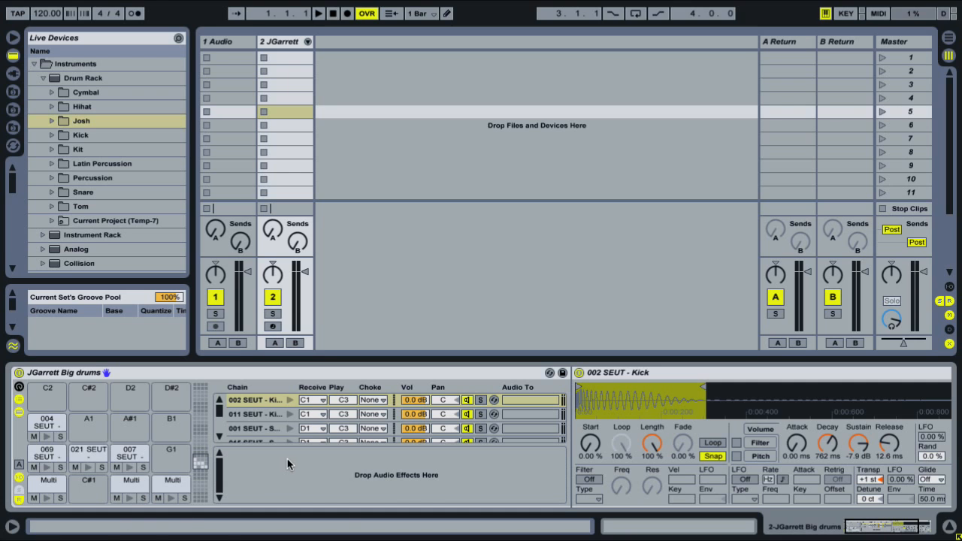
click(44, 76)
scroll(107, 124, down, 5)
scroll(107, 121, down, 3)
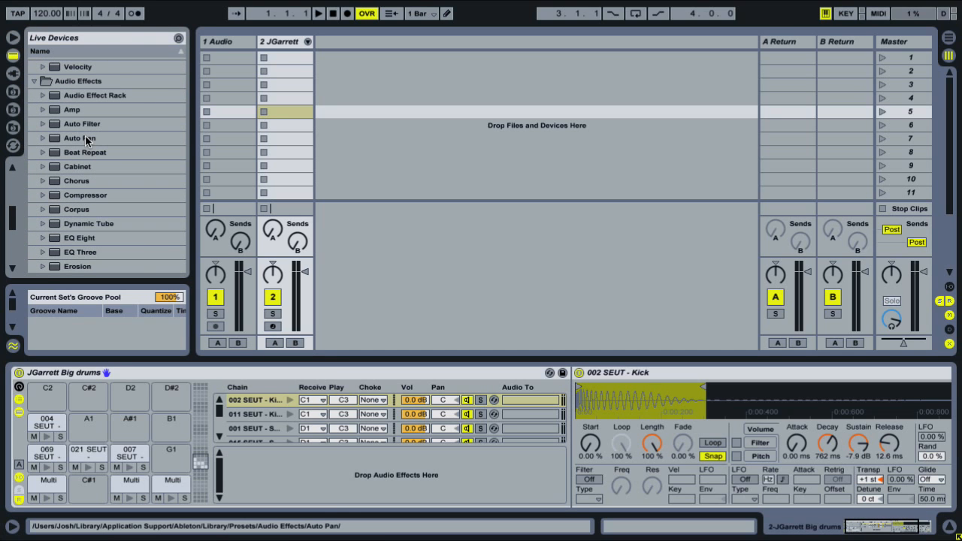
scroll(85, 124, down, 10)
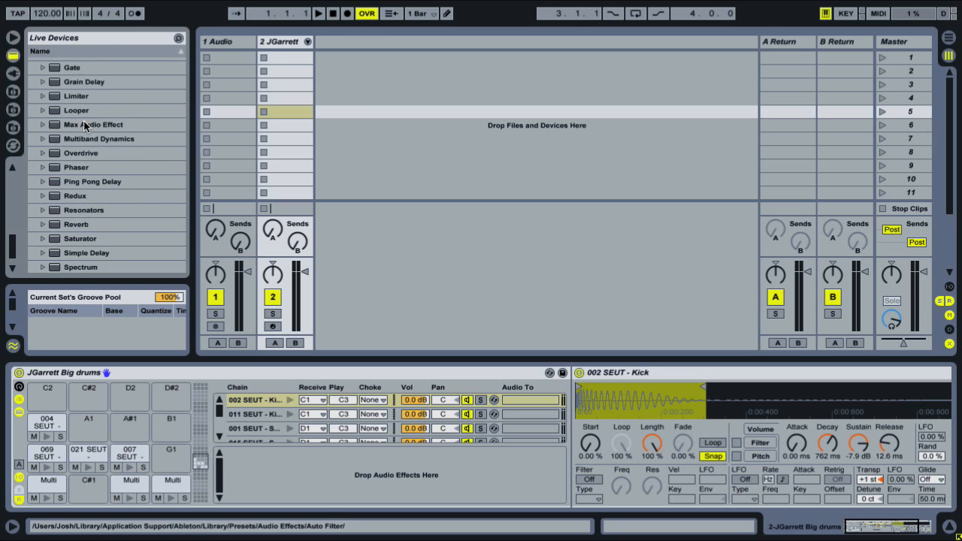
drag(91, 155, 302, 490)
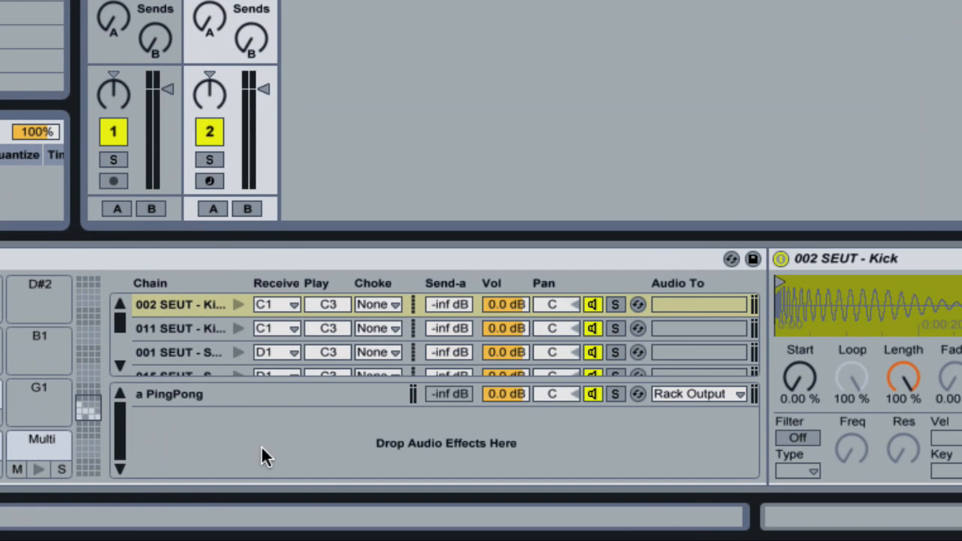
- Audition the kick and set Send-a to 0.0 dB on both kick chains, 002 SEUT and 011 SEUT
key(space)
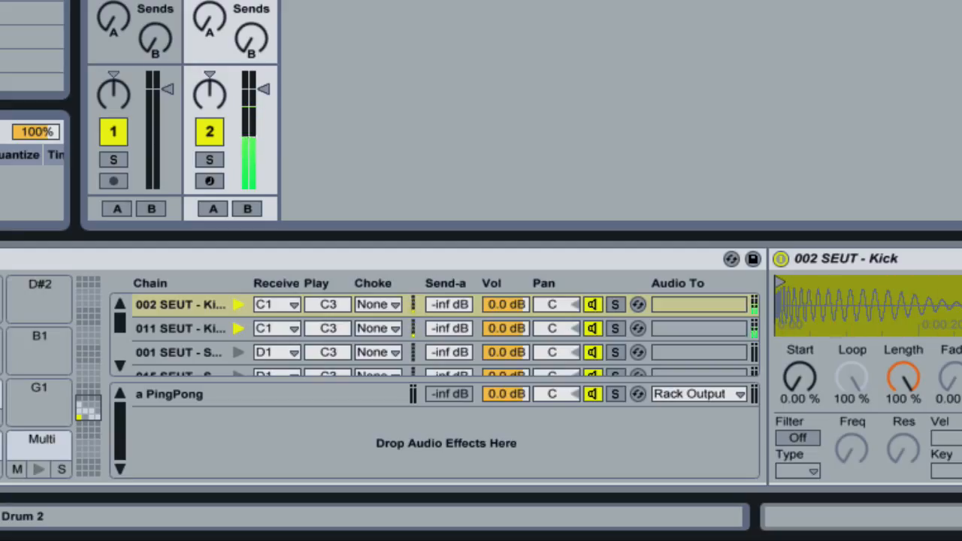
key(space)
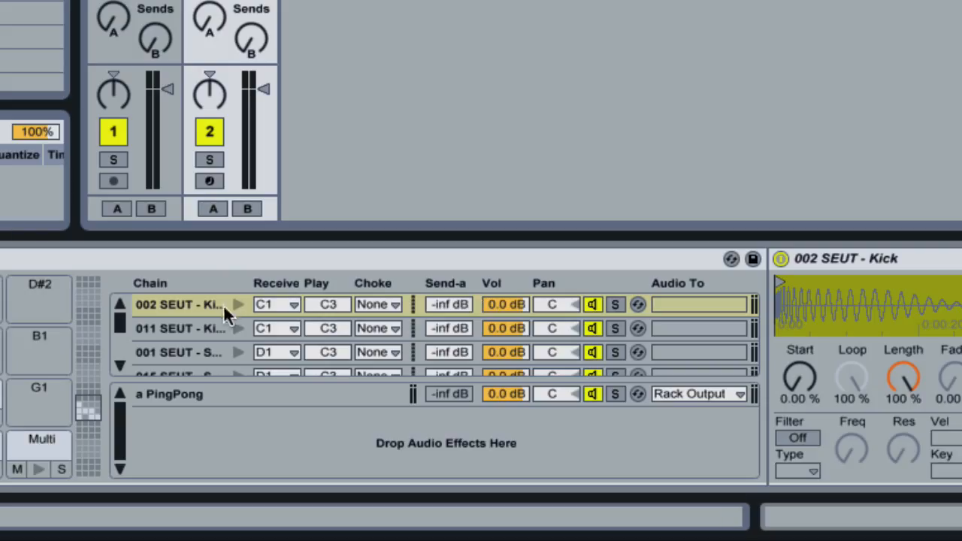
click(155, 328)
click(160, 305)
click(160, 328)
click(162, 308)
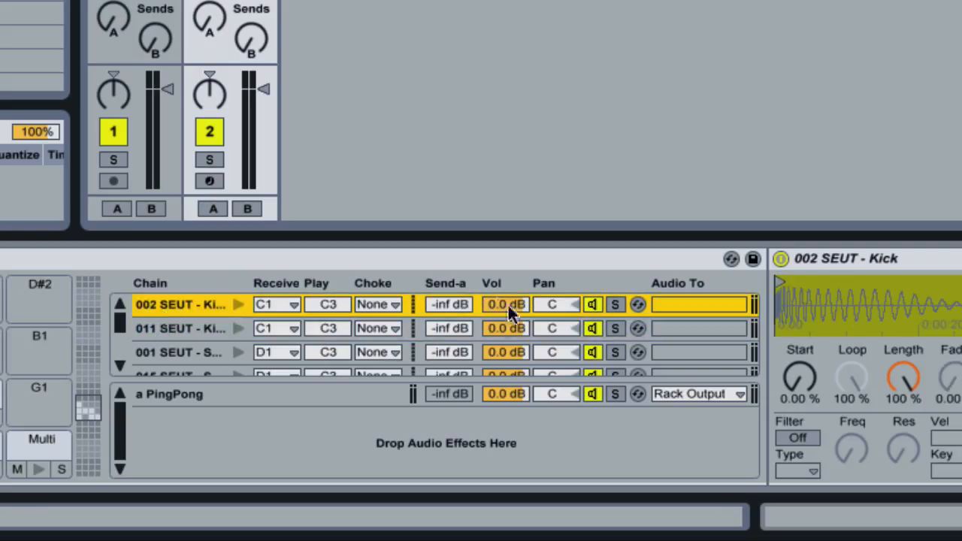
drag(444, 333, 443, 321)
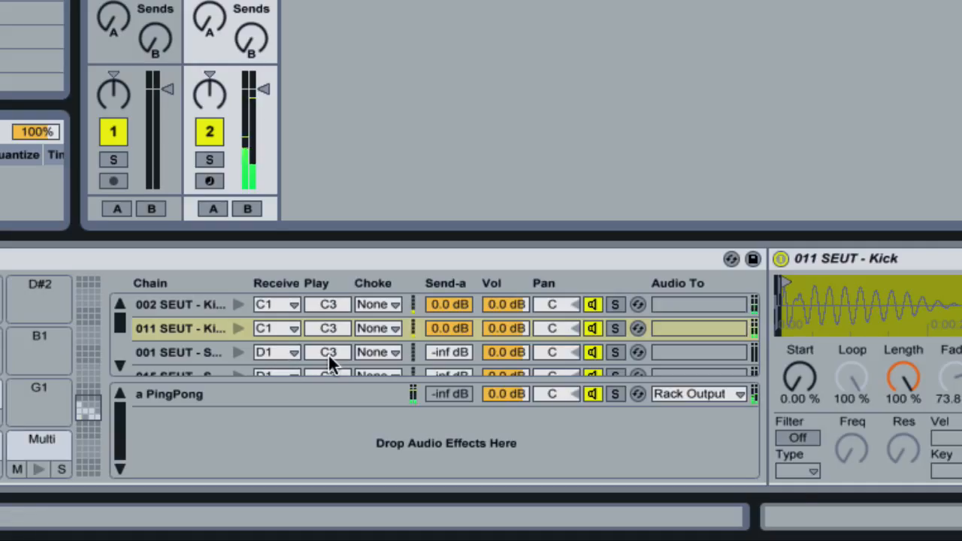
- Set the PingPong return's dry/wet to 98 %, feedback to 85 % and its filter to 949 Hz with a width of 9.00
click(234, 394)
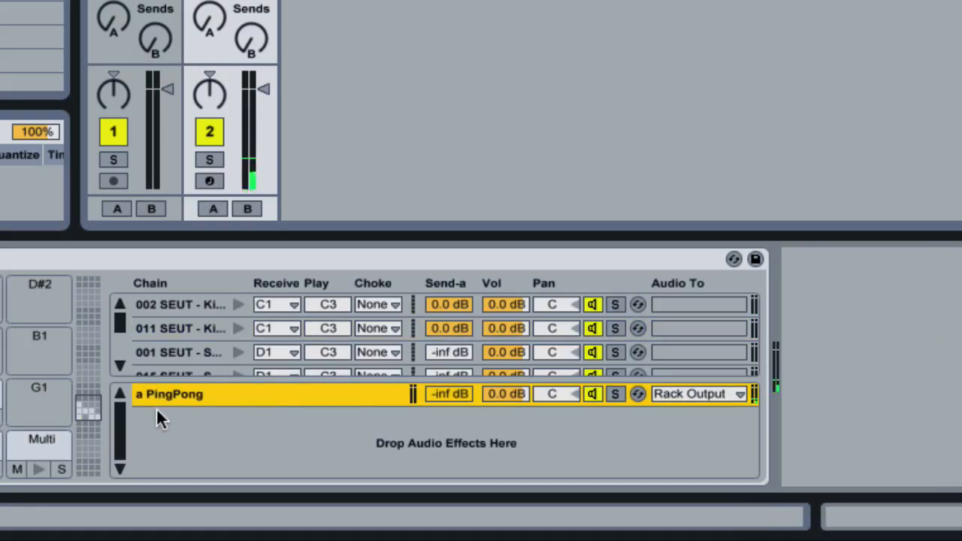
double_click(171, 394)
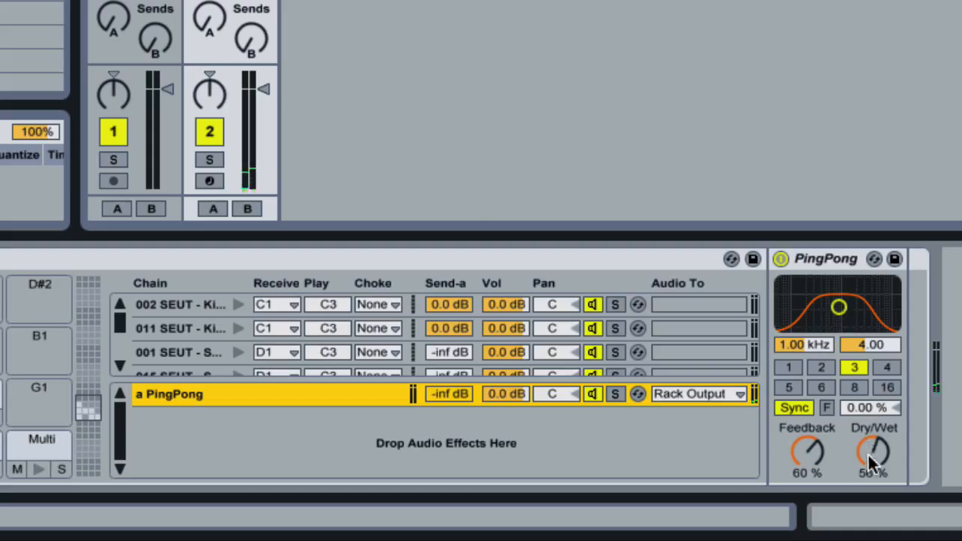
drag(869, 455, 869, 391)
drag(810, 449, 809, 410)
drag(839, 308, 838, 283)
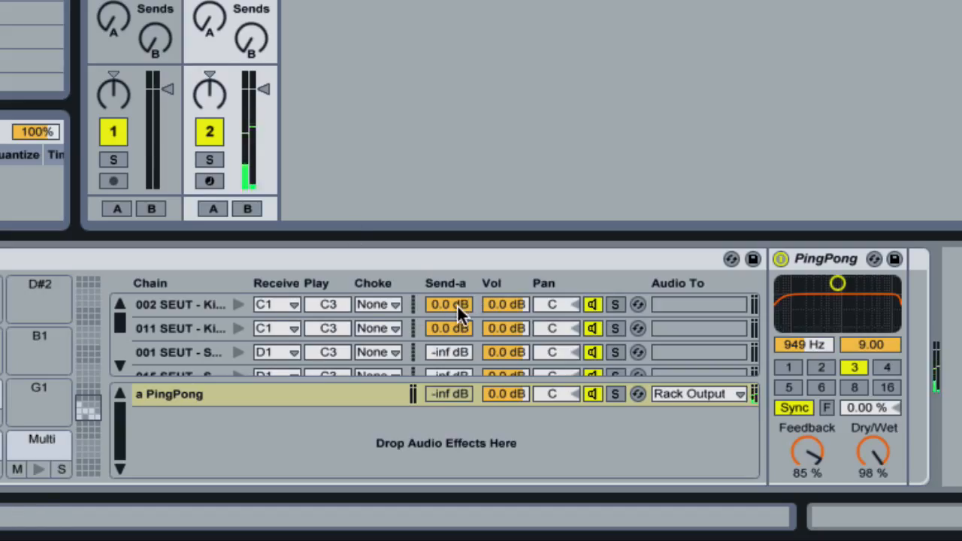
click(179, 306)
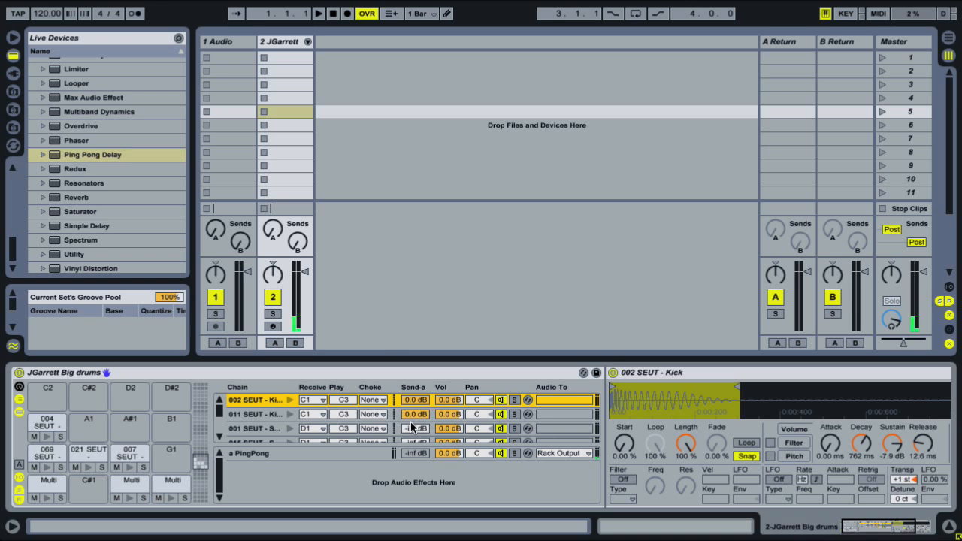
- Unfold the drum track's chains in the mixer, examine the PingPong return's channel strip, and fold the chains again
click(308, 41)
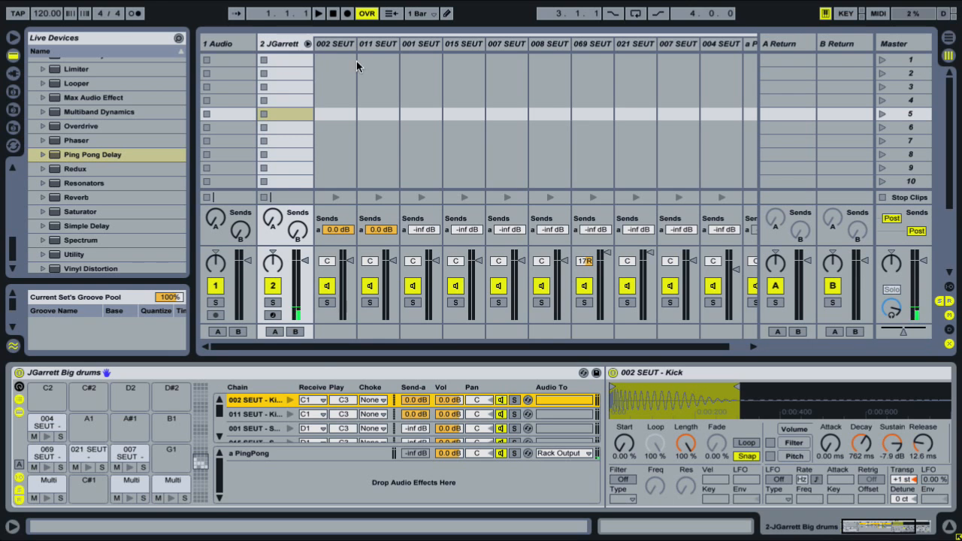
click(728, 64)
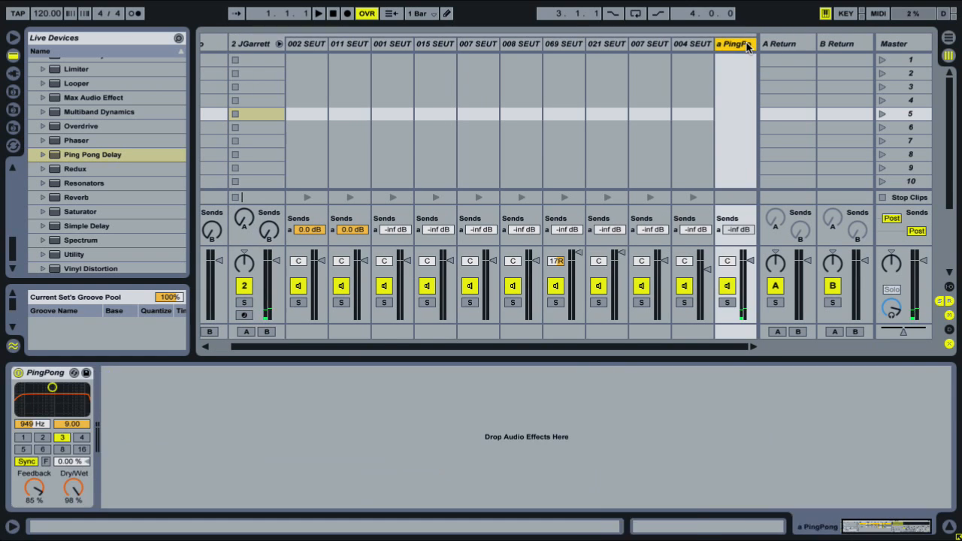
scroll(703, 86, left, 2)
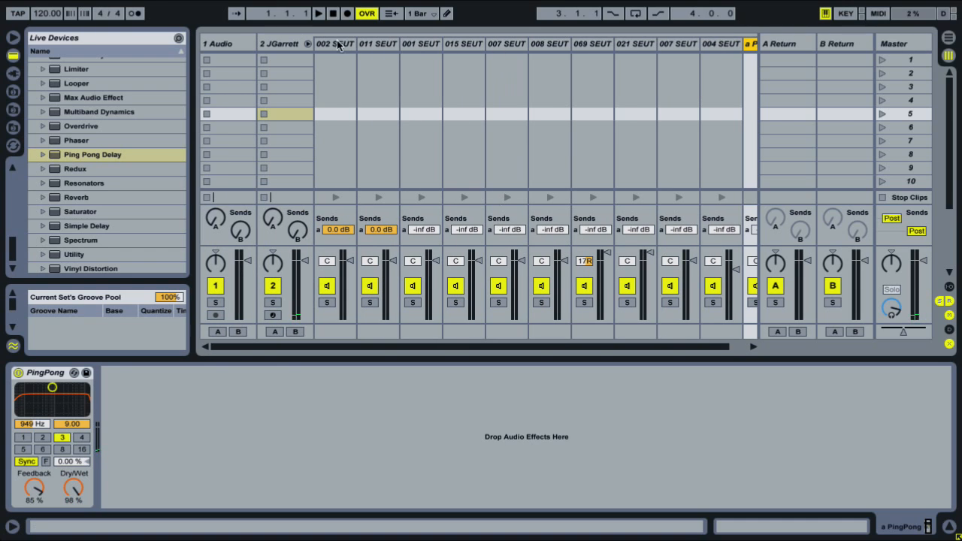
click(307, 44)
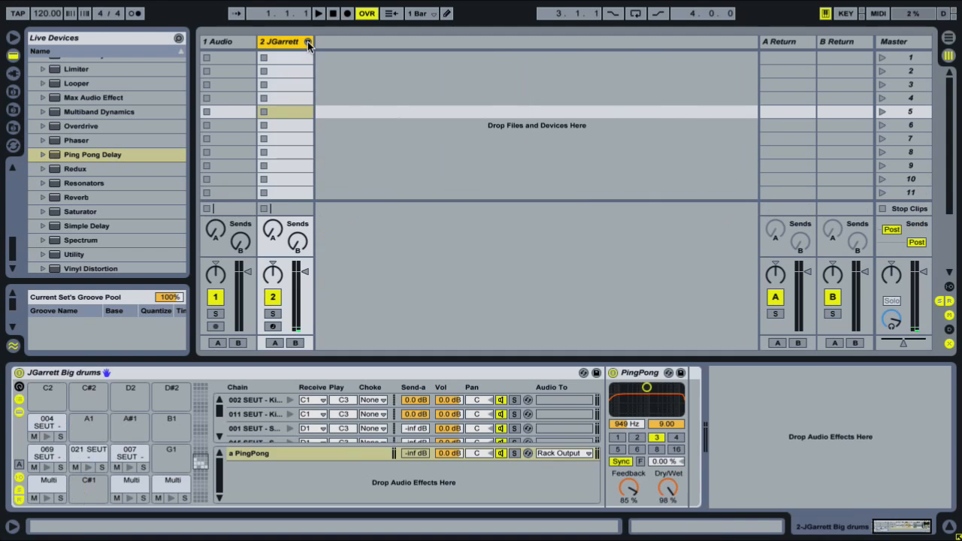
- Delete the drum rack from the MIDI track and put an empty Instrument Rack in its place
click(123, 377)
key(Delete)
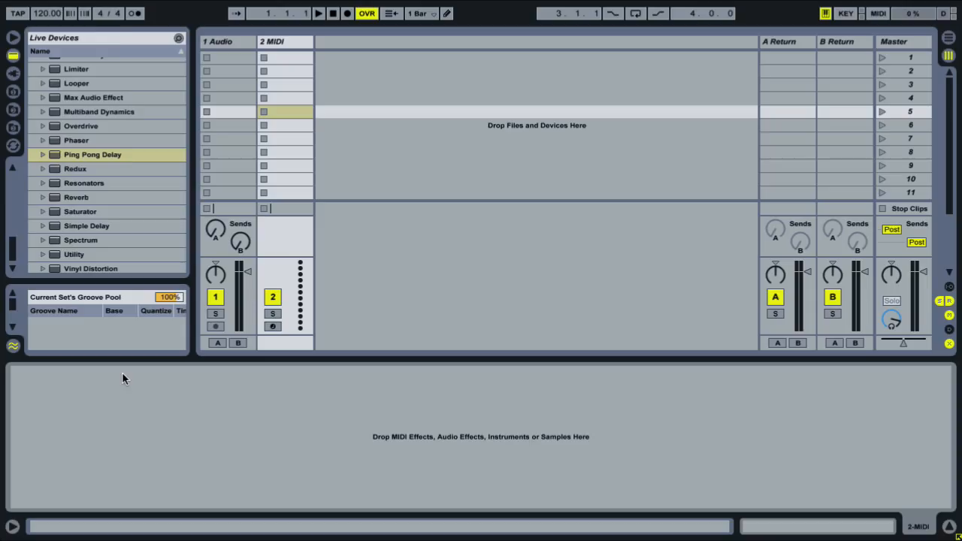
scroll(112, 121, up, 10)
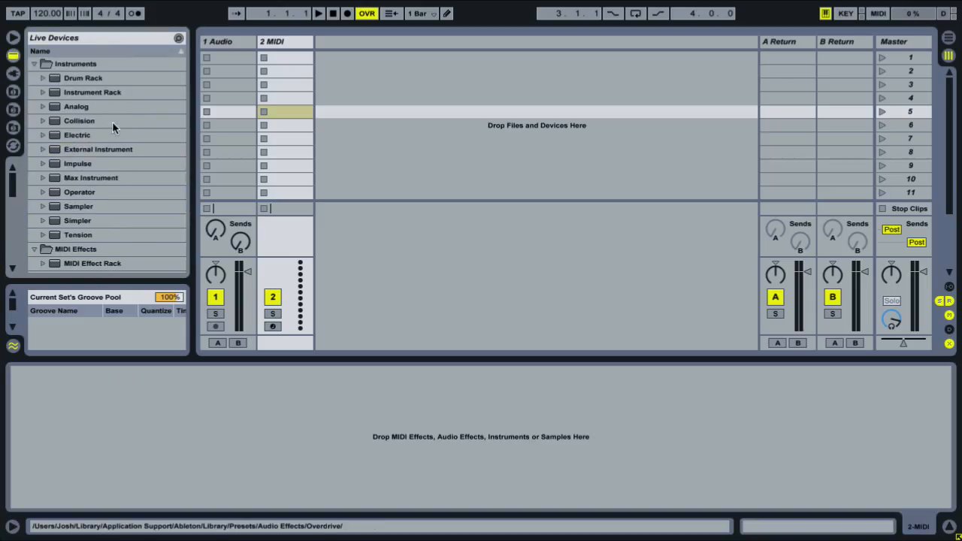
drag(83, 91, 278, 443)
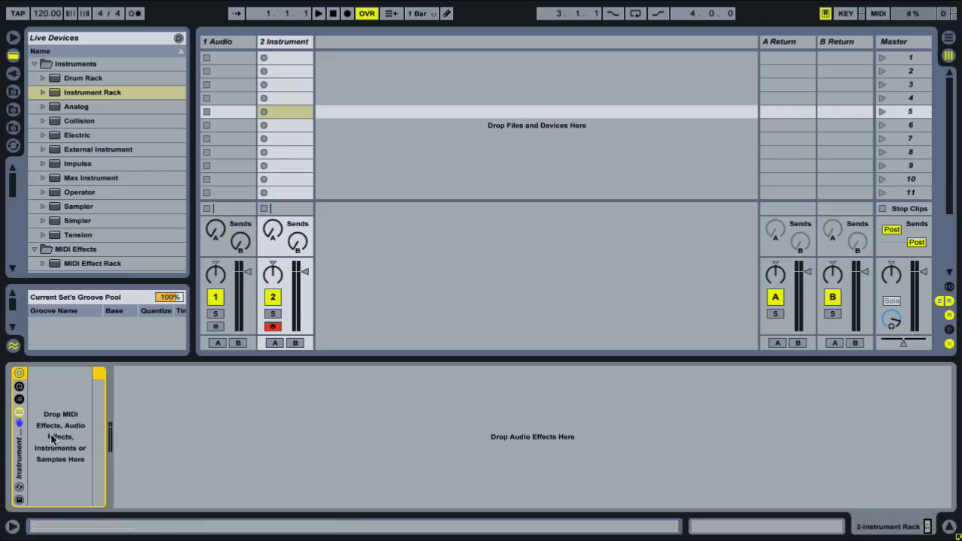
click(43, 192)
scroll(77, 173, down, 3)
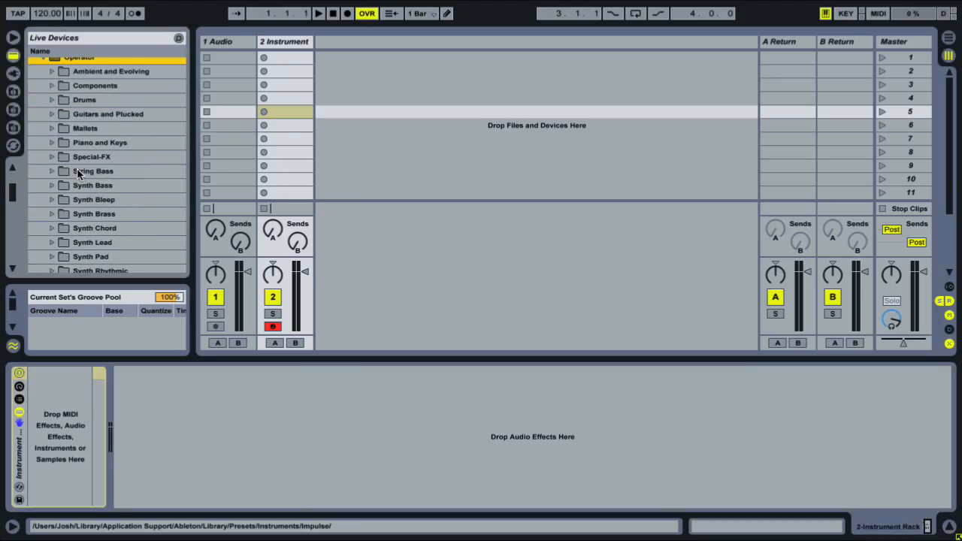
scroll(78, 173, down, 3)
scroll(77, 172, up, 5)
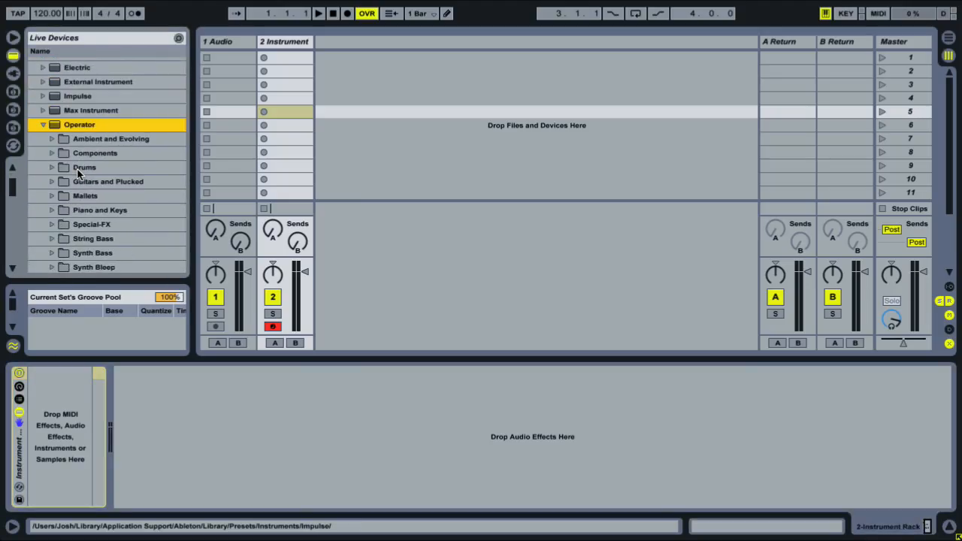
click(52, 210)
click(43, 125)
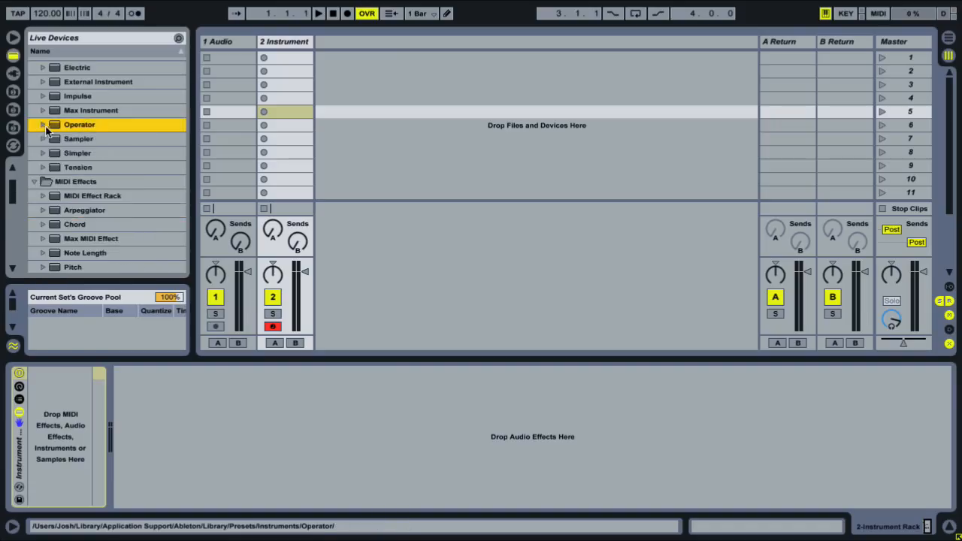
- Load the Double Saw preset from the Big Basses and Leads folder into the empty Instrument Rack
scroll(59, 119, up, 2)
click(43, 93)
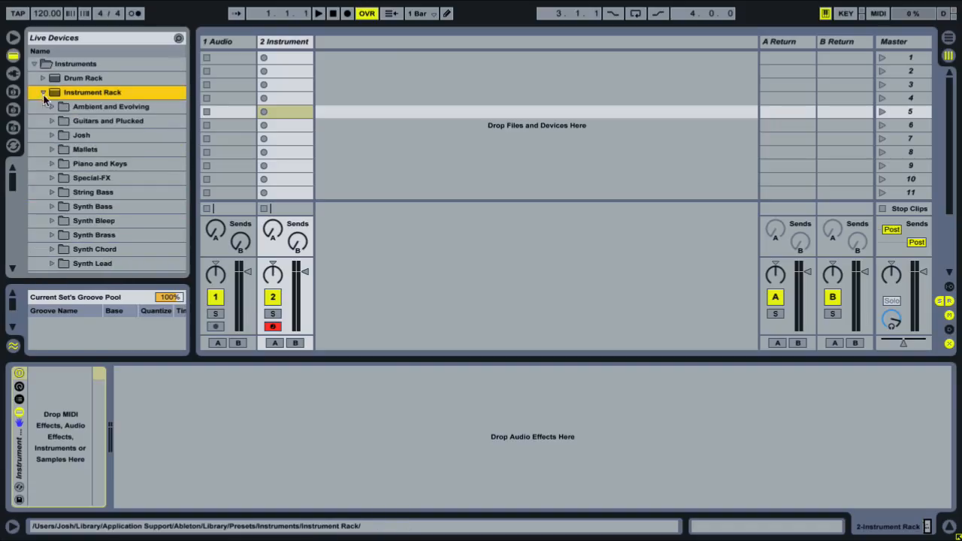
click(55, 136)
scroll(54, 136, down, 2)
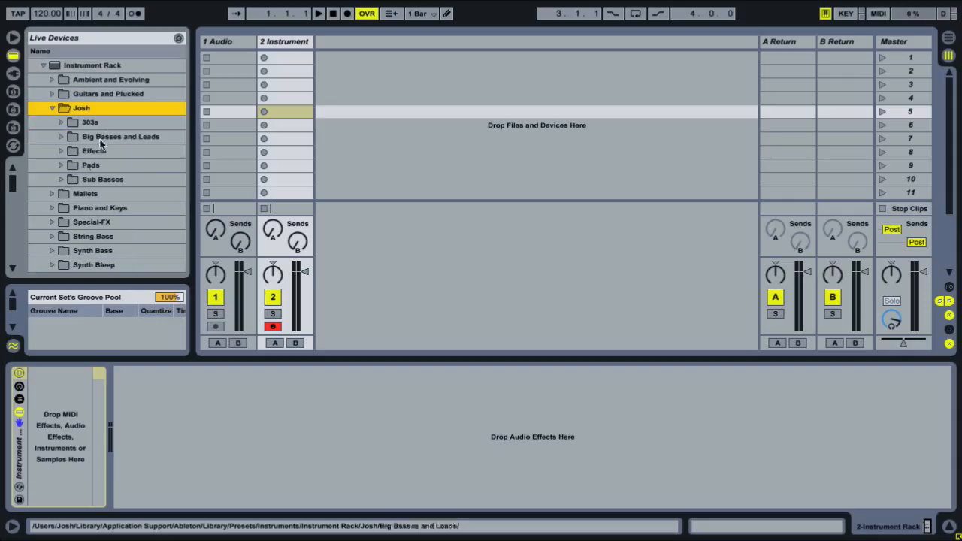
click(60, 137)
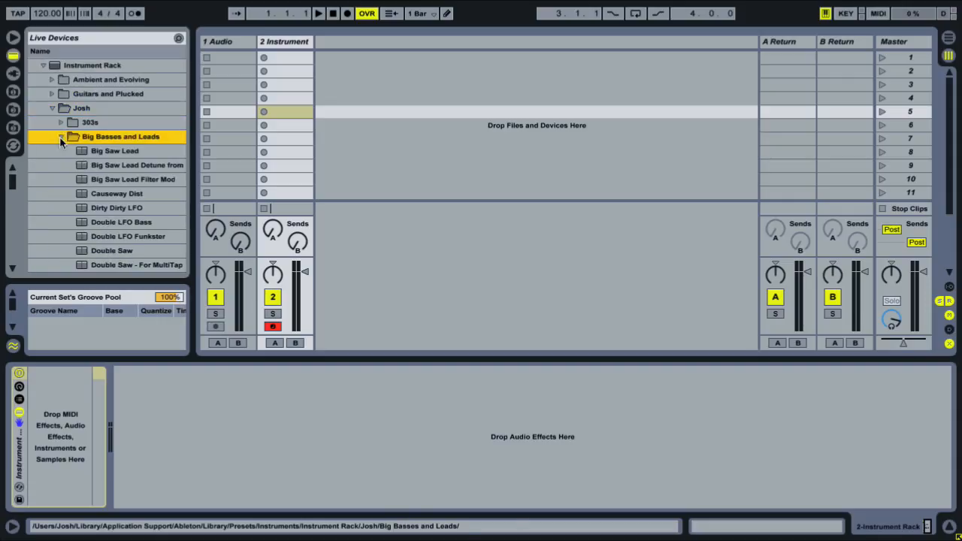
scroll(124, 156, down, 2)
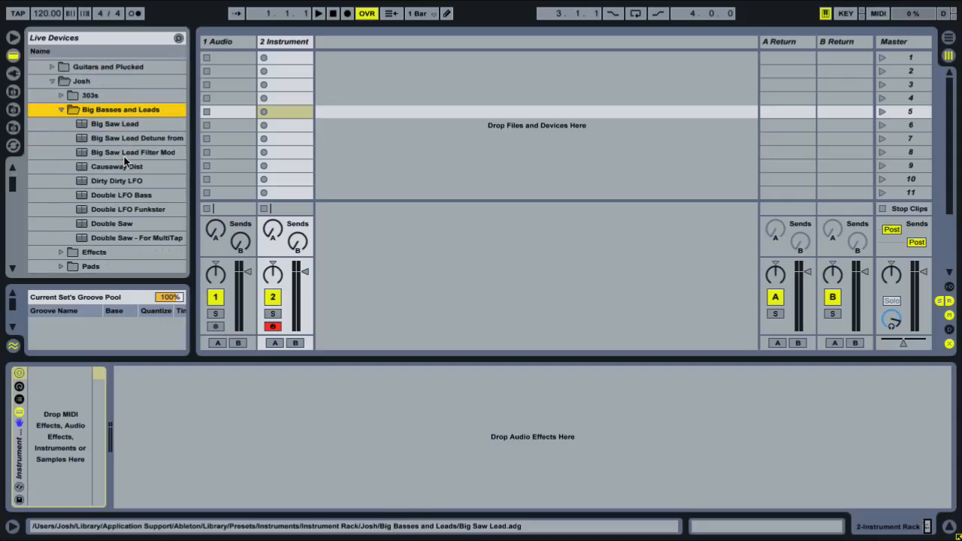
drag(105, 223, 46, 468)
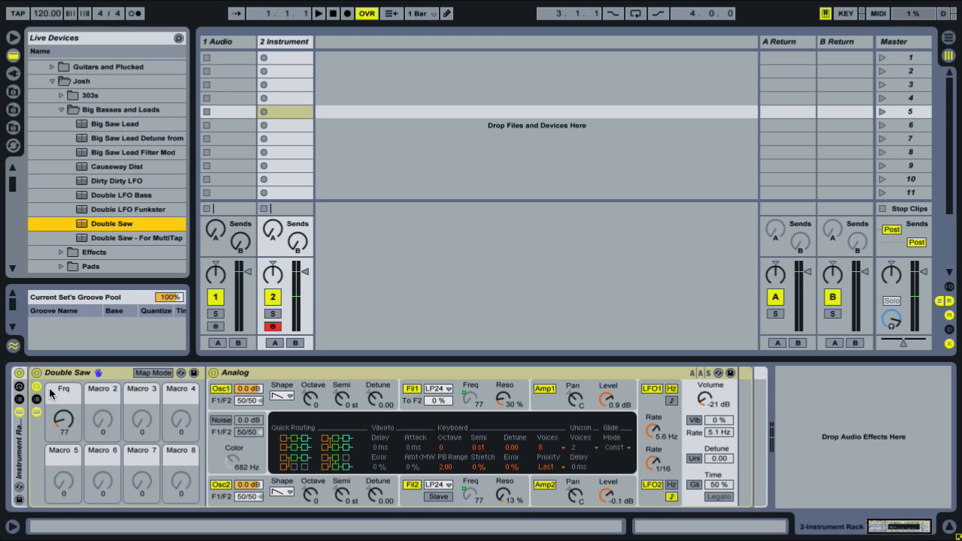
- Show the outer Instrument Rack's chain list in place of its macros, and collapse the nested Double Saw rack's devices and macros
click(26, 391)
click(22, 387)
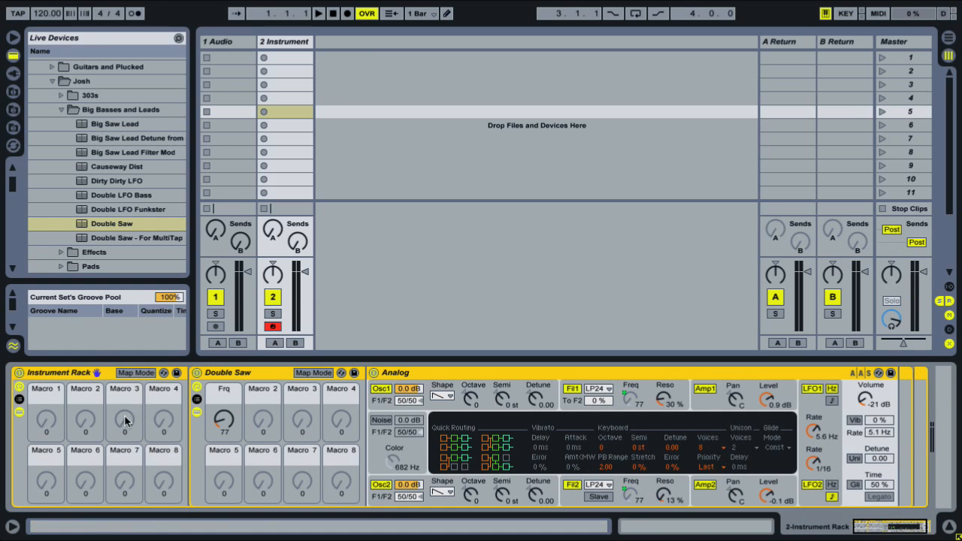
click(19, 387)
click(18, 400)
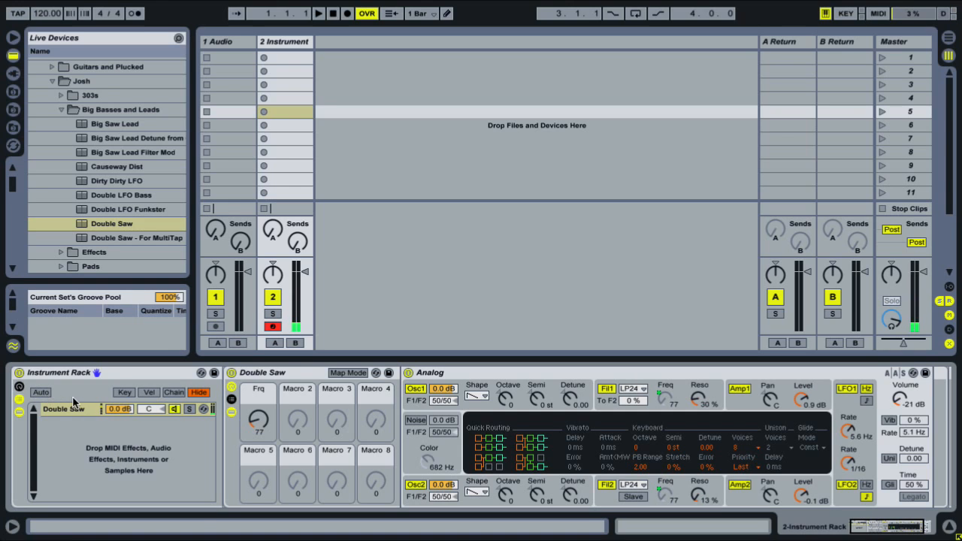
click(231, 412)
click(232, 388)
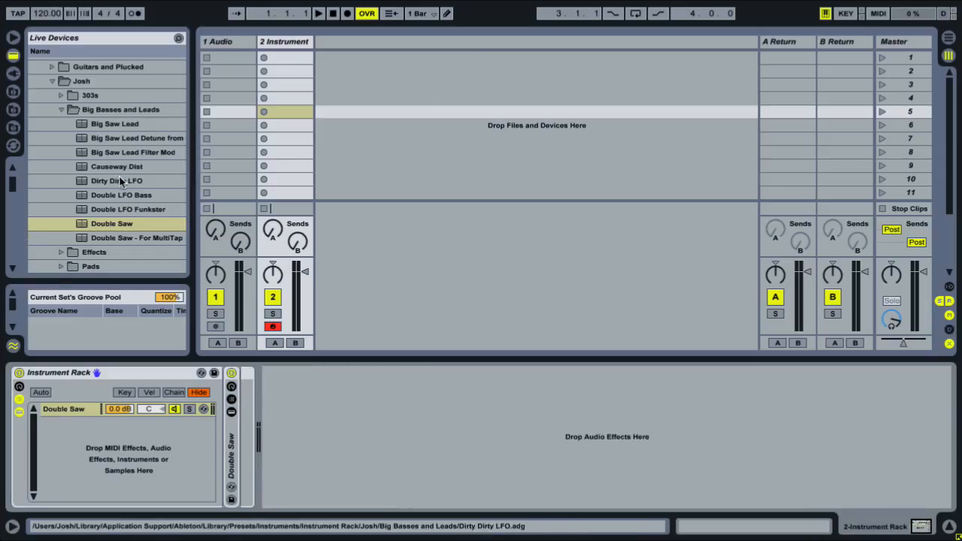
- Add the Double LFO Bass preset as a second chain in the Instrument Rack and hide the rack's devices
drag(129, 192, 133, 470)
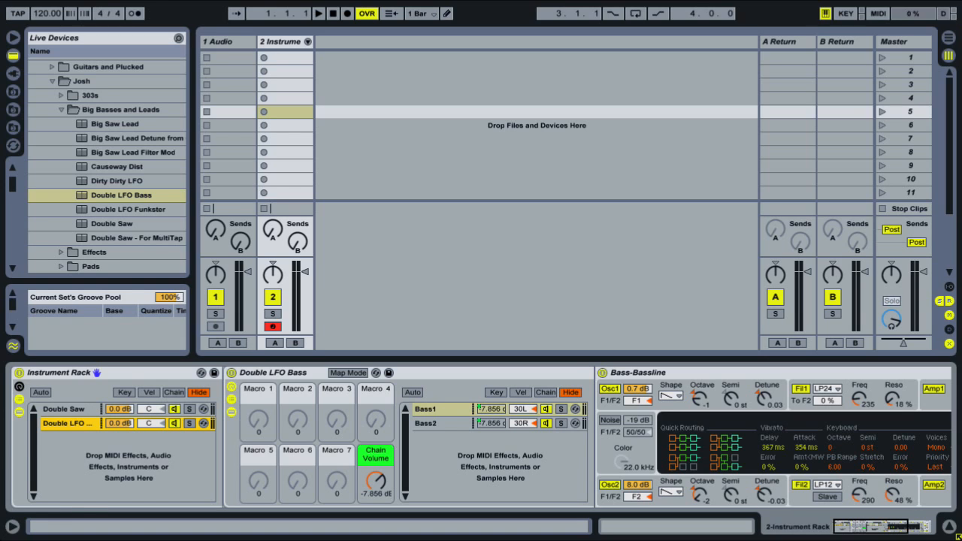
click(20, 411)
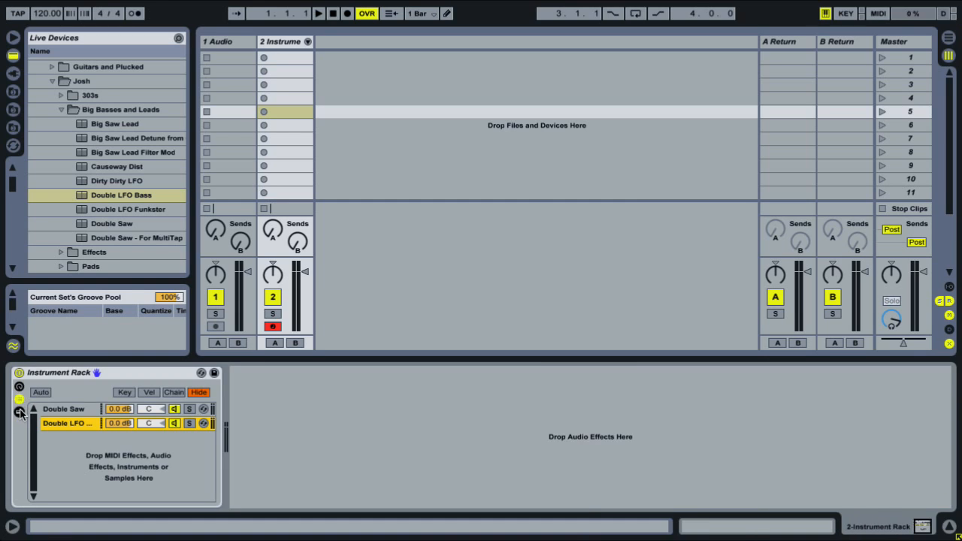
click(71, 410)
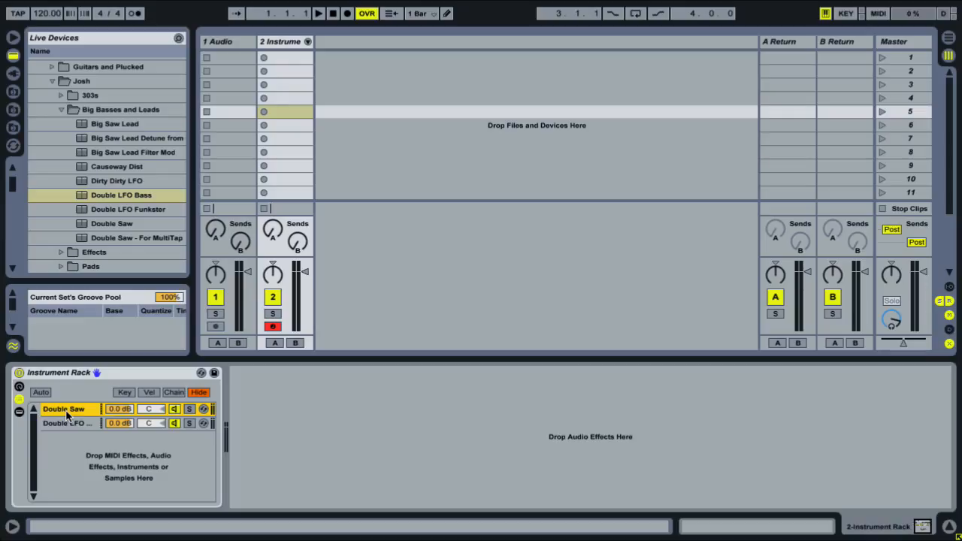
- Put a Reverb on return track A and set its dry/wet to 100 %
click(53, 79)
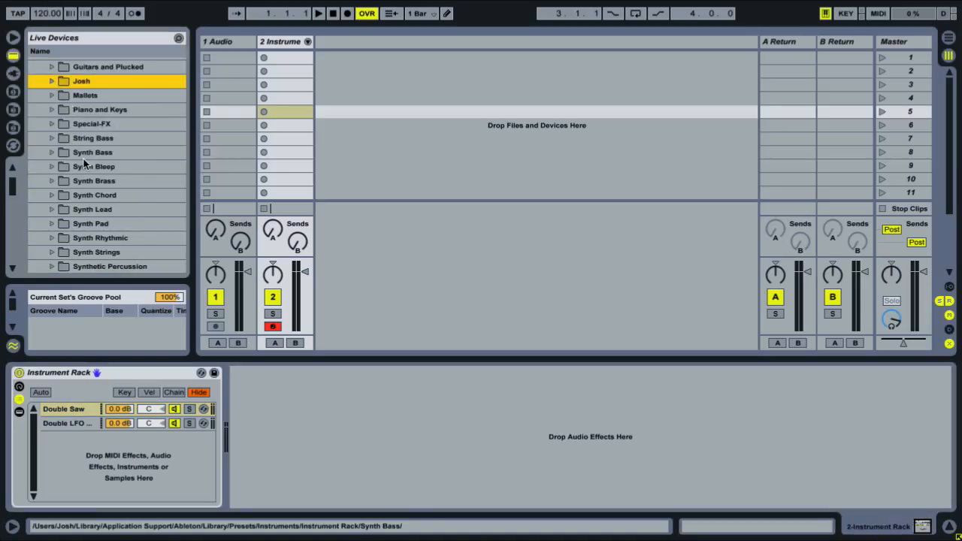
scroll(77, 157, up, 2)
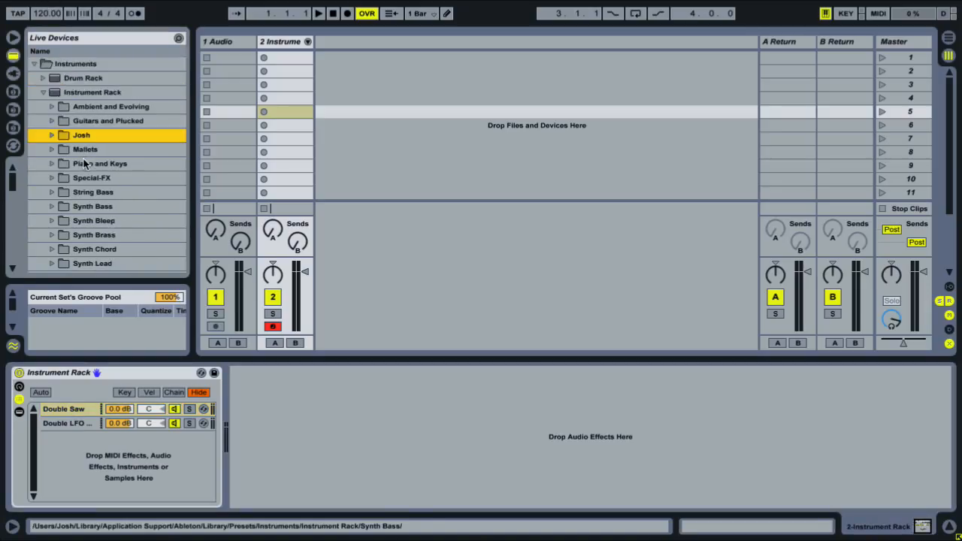
click(43, 93)
scroll(119, 116, down, 15)
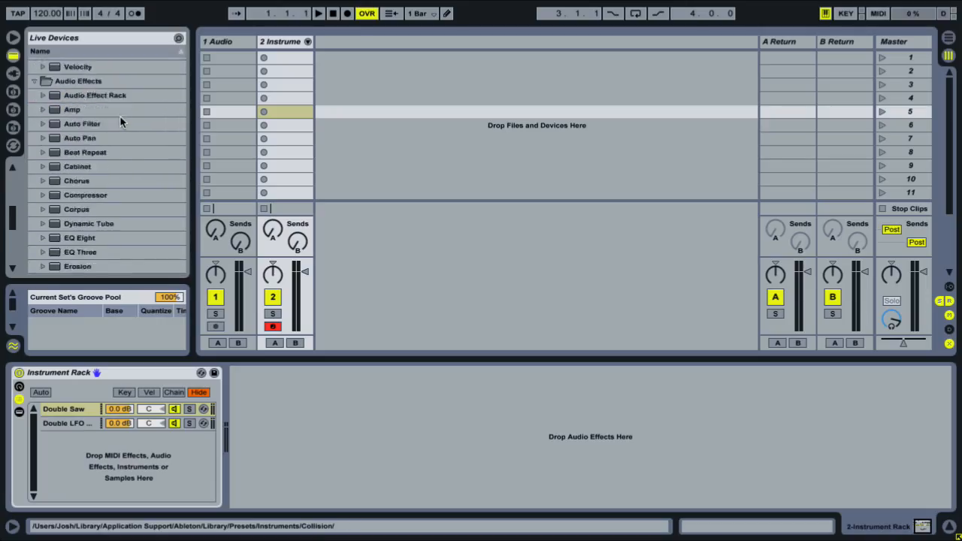
scroll(121, 117, down, 5)
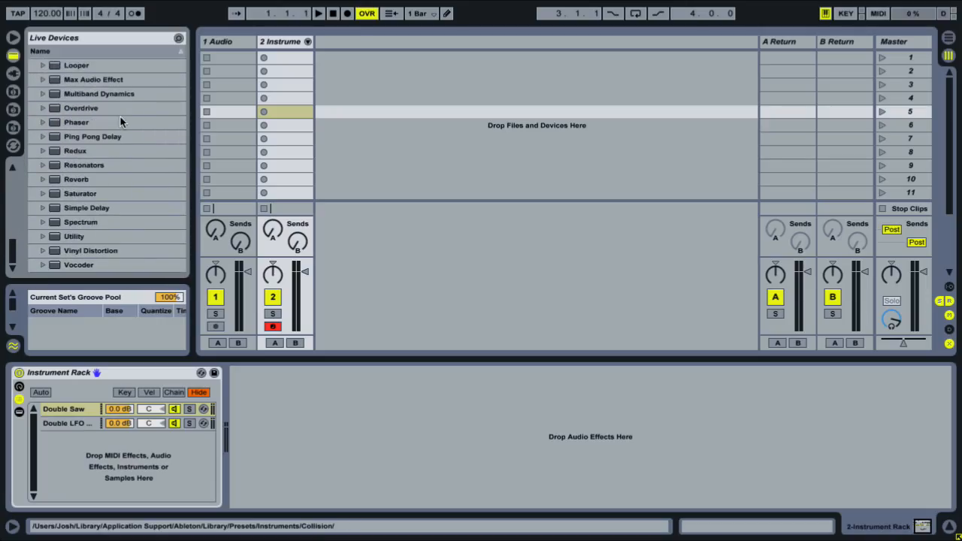
drag(72, 185, 774, 445)
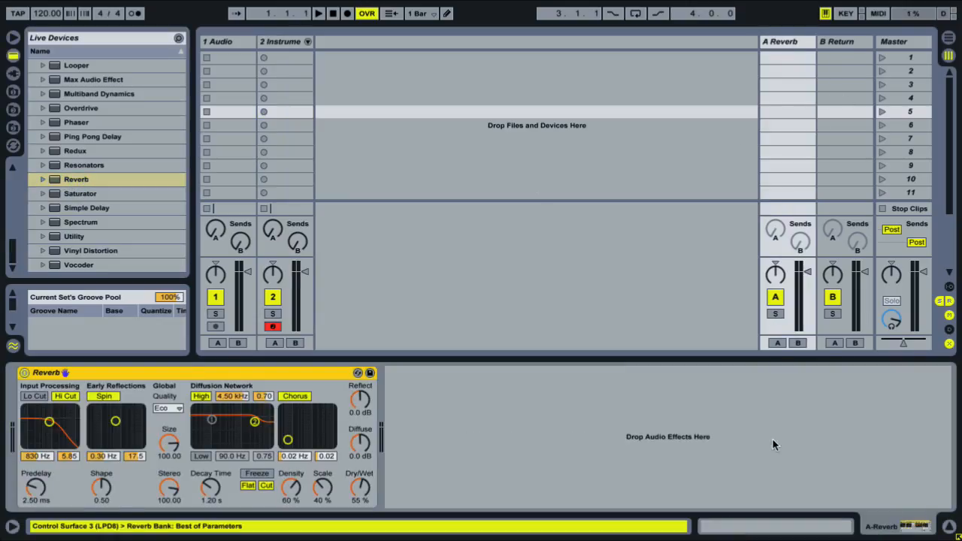
click(368, 484)
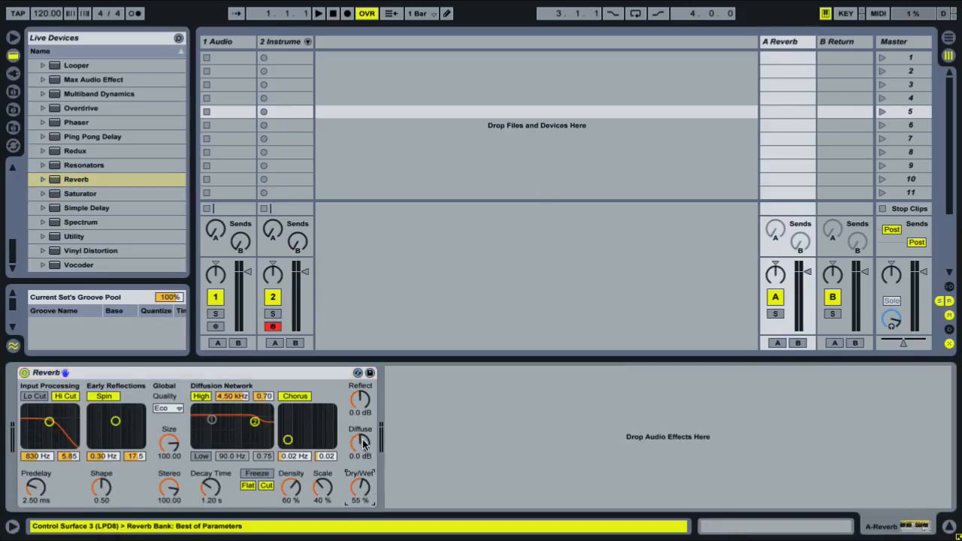
drag(354, 489, 354, 440)
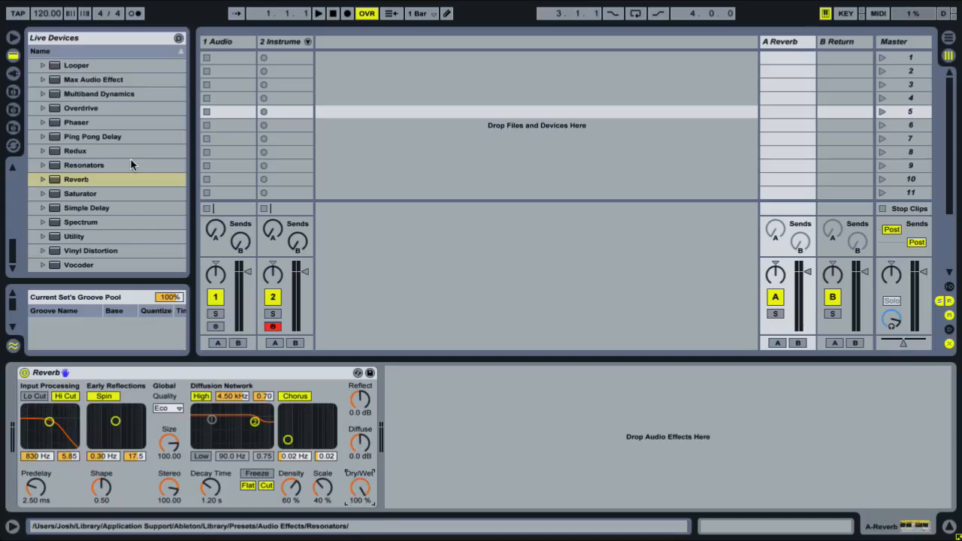
- Put a Simple Delay on return track B with 72 % feedback and 100 % dry/wet
click(831, 43)
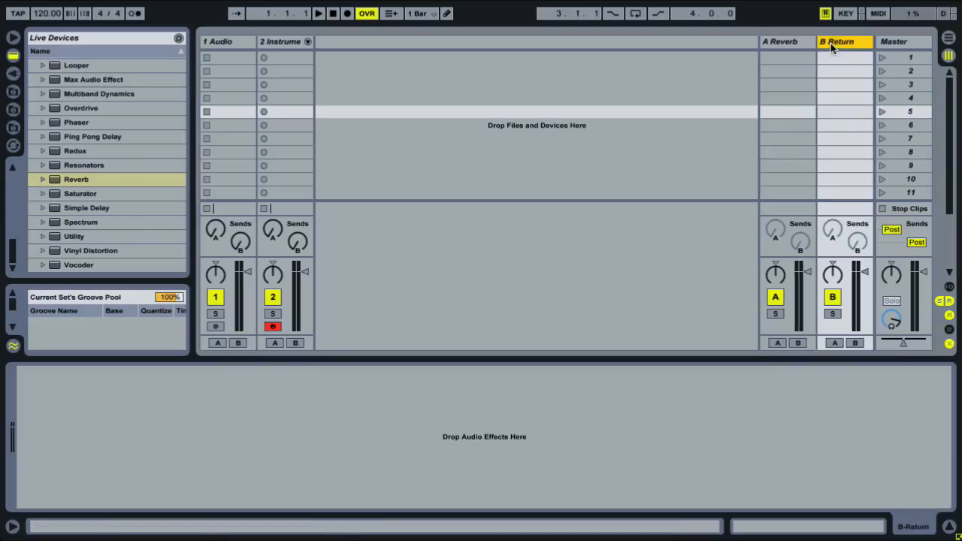
drag(87, 209, 837, 388)
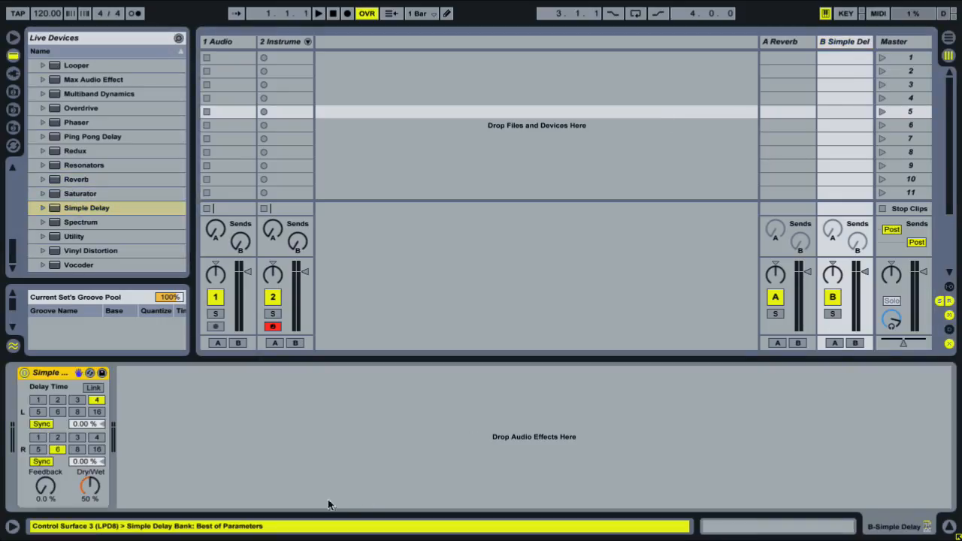
drag(51, 494, 51, 443)
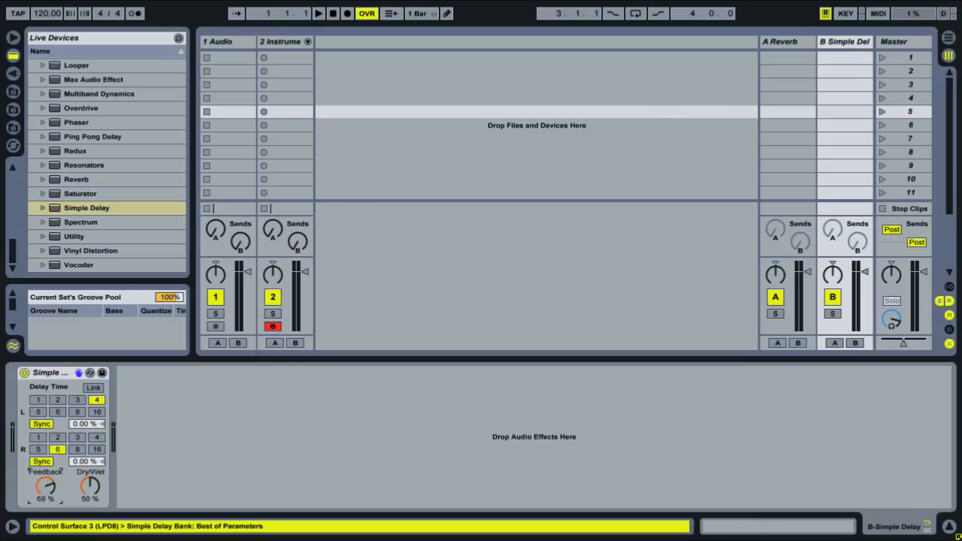
drag(89, 487, 89, 429)
drag(46, 486, 46, 490)
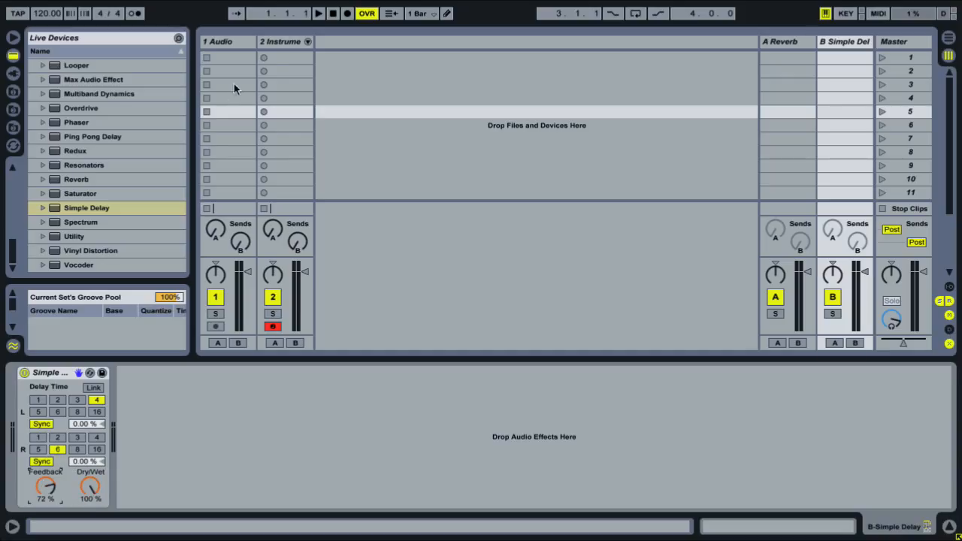
- Disarm and re-arm the instrument track, and audition the Instrument Rack's two chains
click(279, 44)
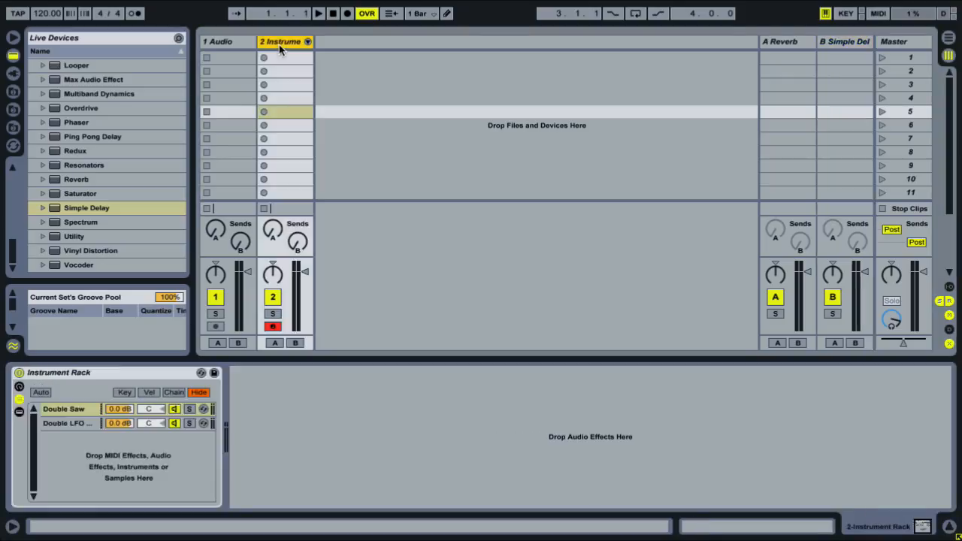
click(273, 327)
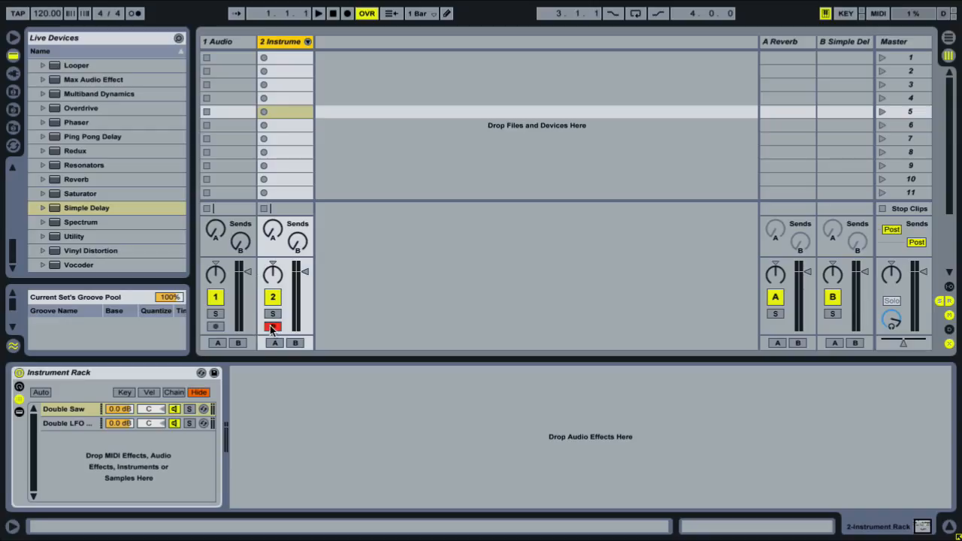
click(69, 406)
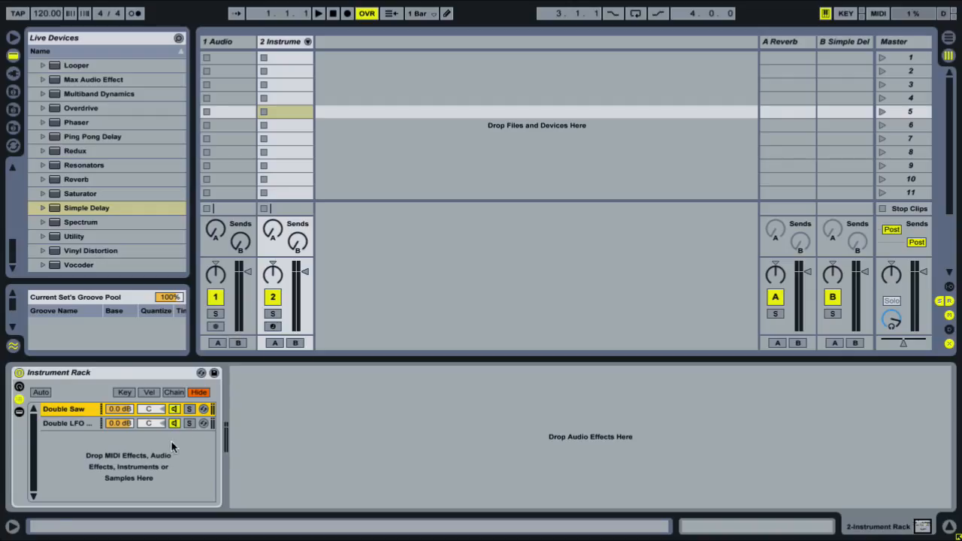
click(114, 368)
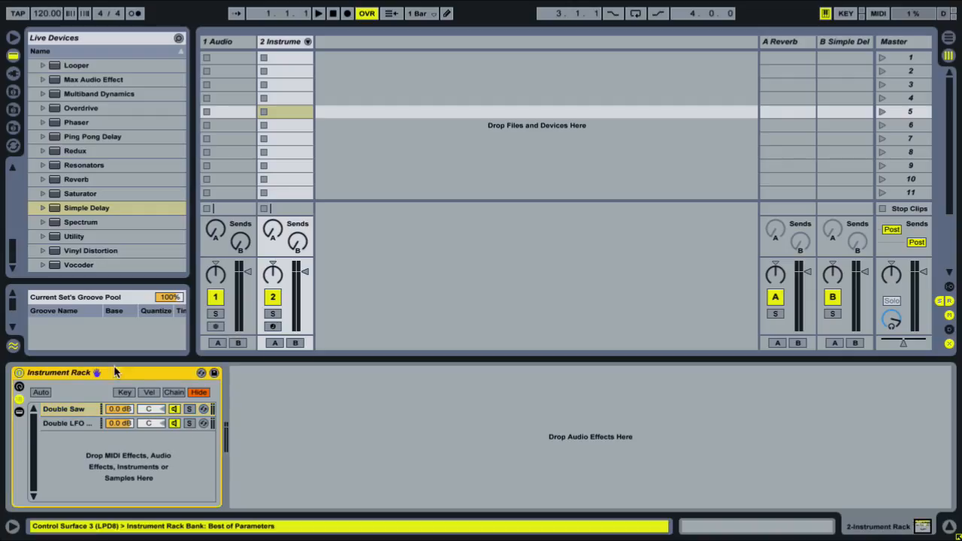
click(273, 327)
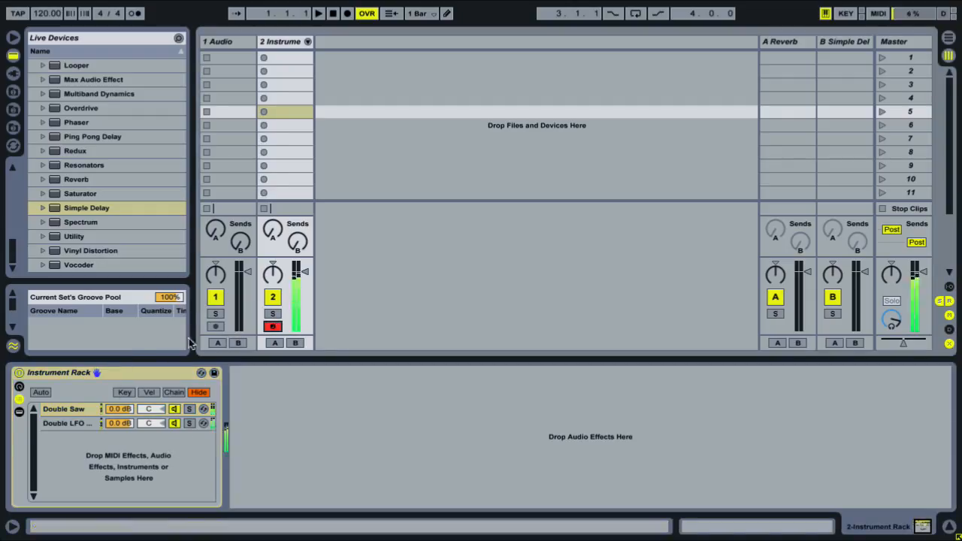
- Audition the instrument track with sends A and B at maximum, lowering the Simple Delay return's volume slightly, and bring both sends back to minimum
click(278, 235)
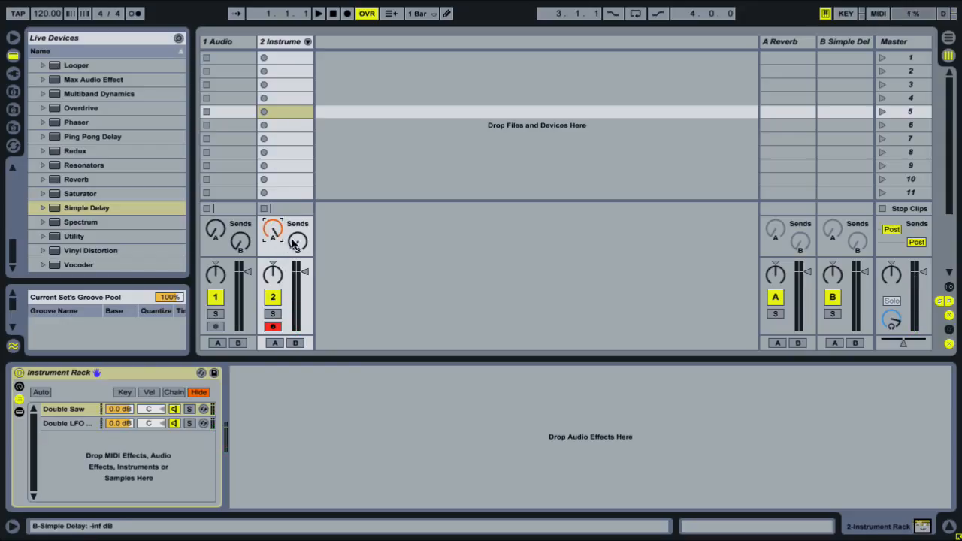
drag(295, 245, 295, 169)
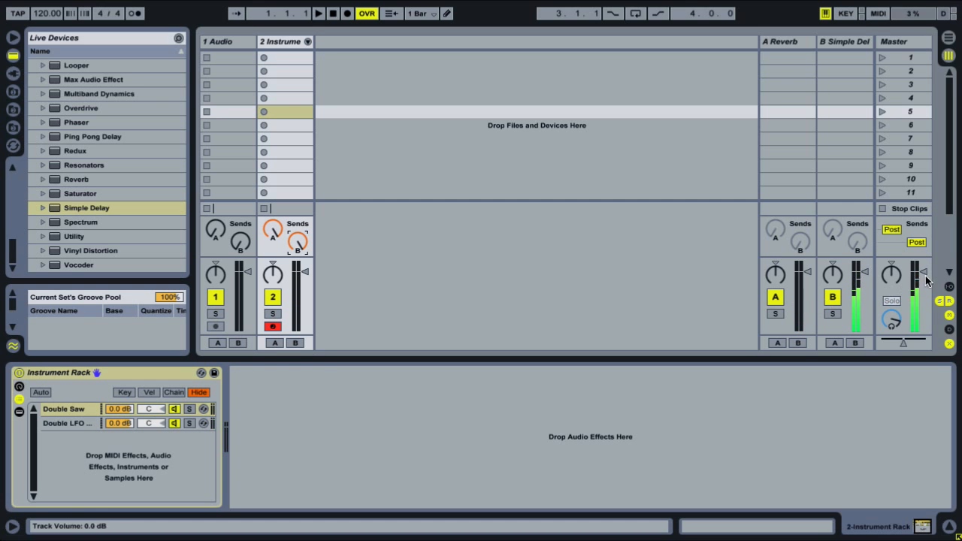
drag(864, 273, 866, 281)
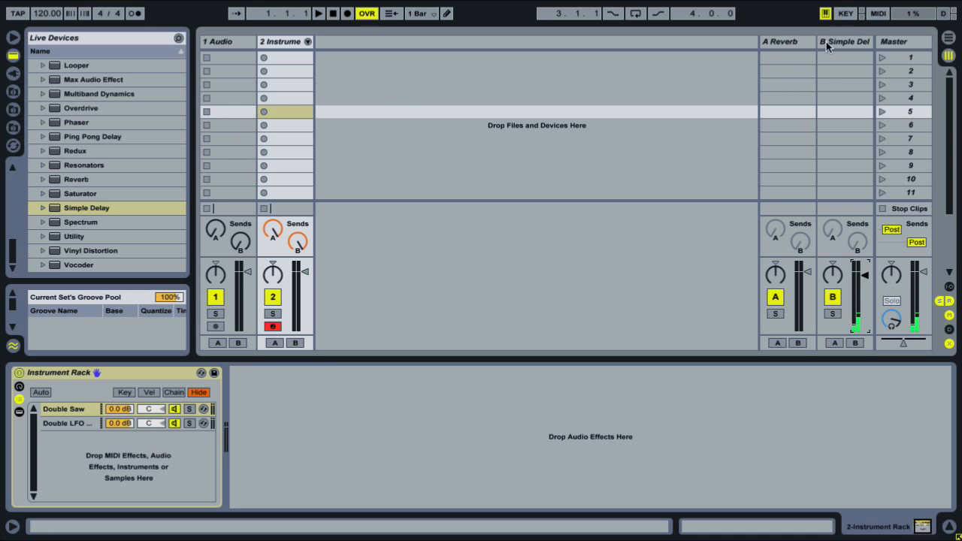
drag(273, 232, 300, 278)
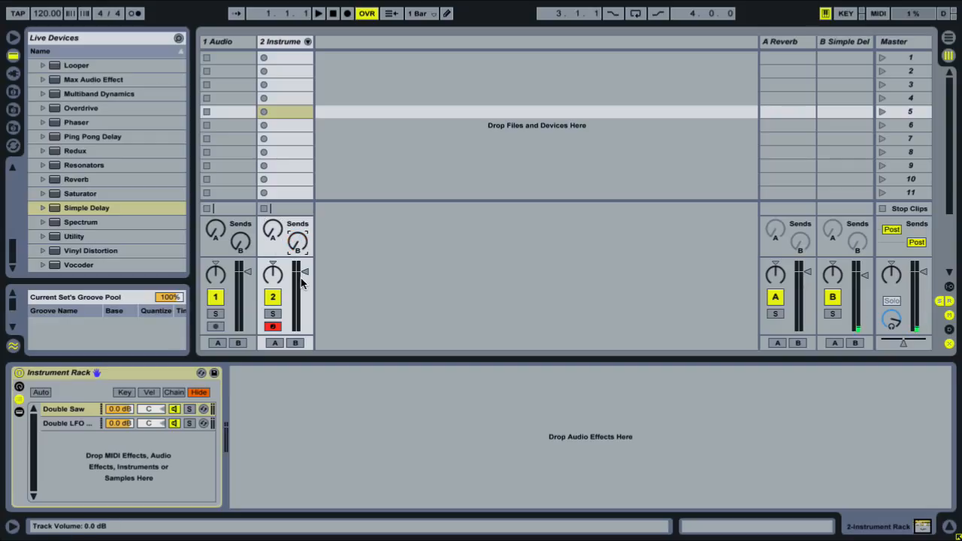
- Show the mixer's input/output routing section and move the Audio track behind the instrument track
click(228, 44)
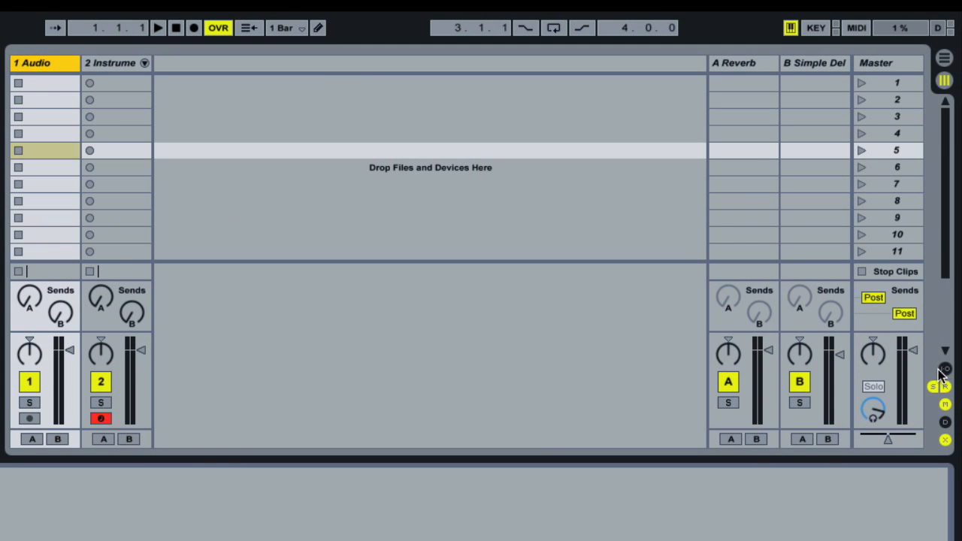
click(945, 370)
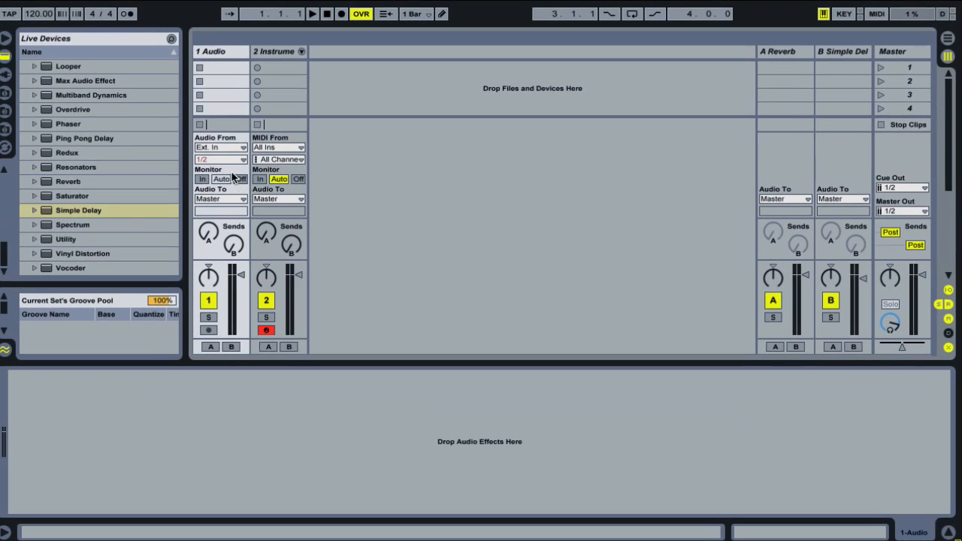
click(228, 49)
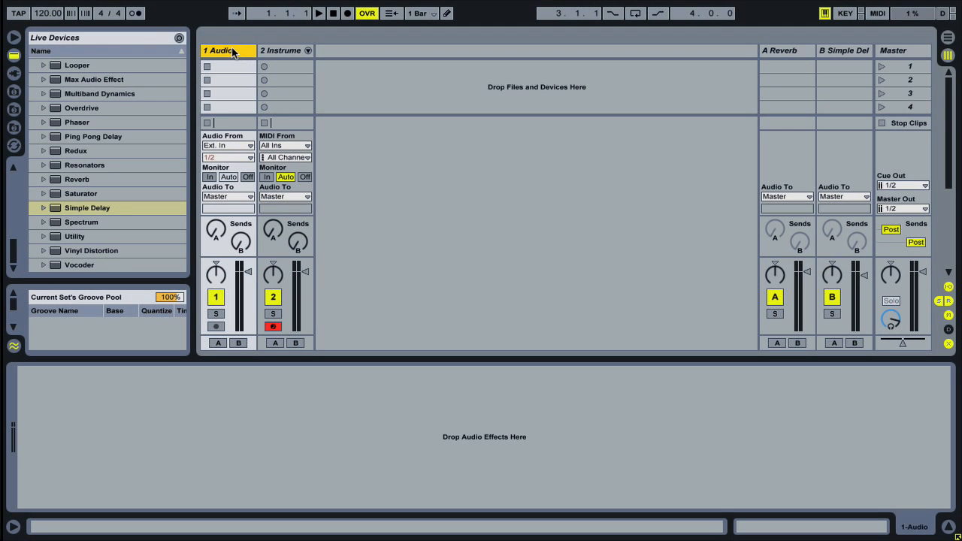
drag(296, 43, 318, 40)
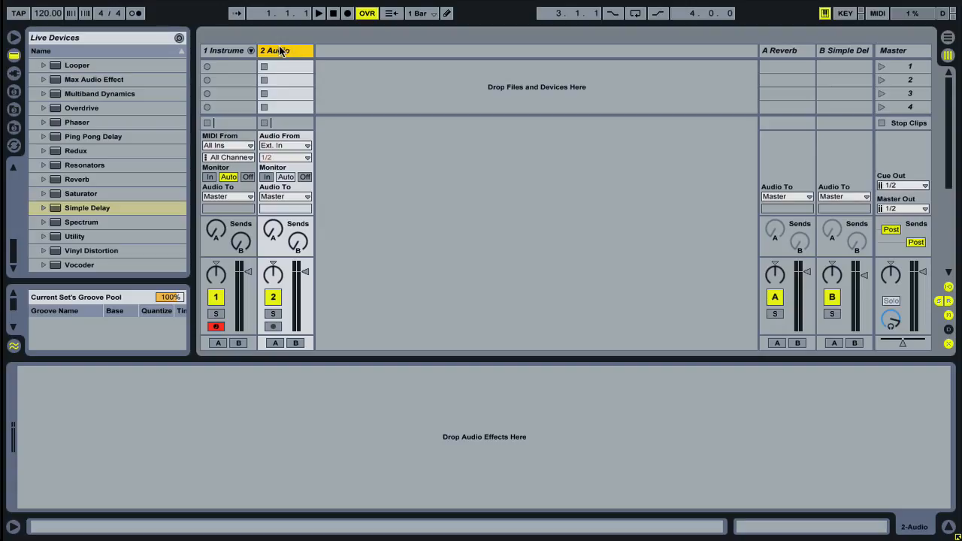
- Check the Instrument Rack's chain names and rename the audio track as Double Saw after the first chain
click(233, 53)
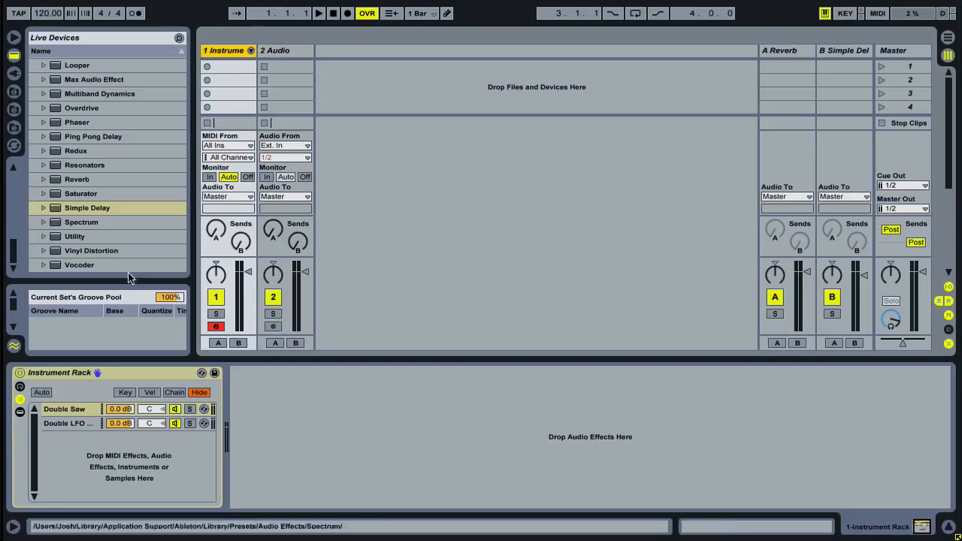
click(286, 53)
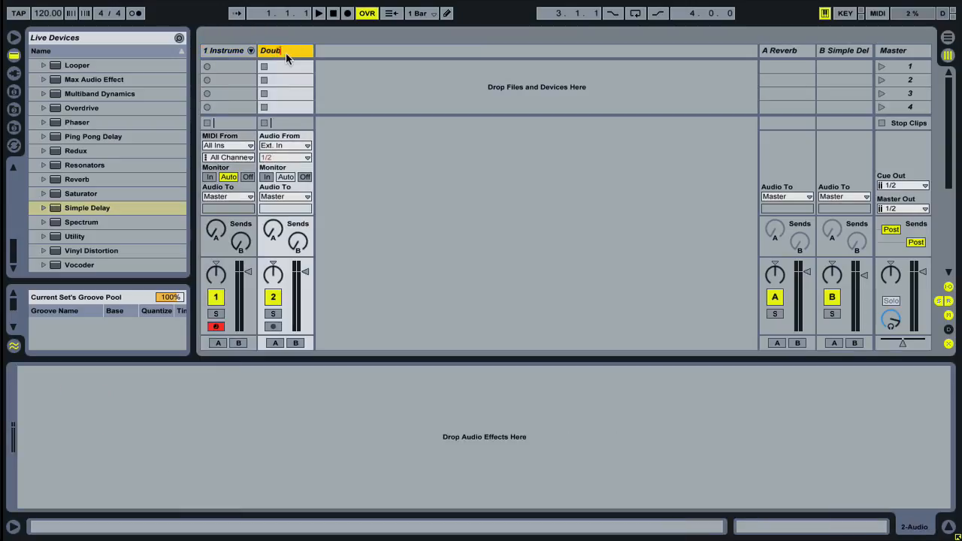
text(Double Saw)
key(Return)
click(358, 64)
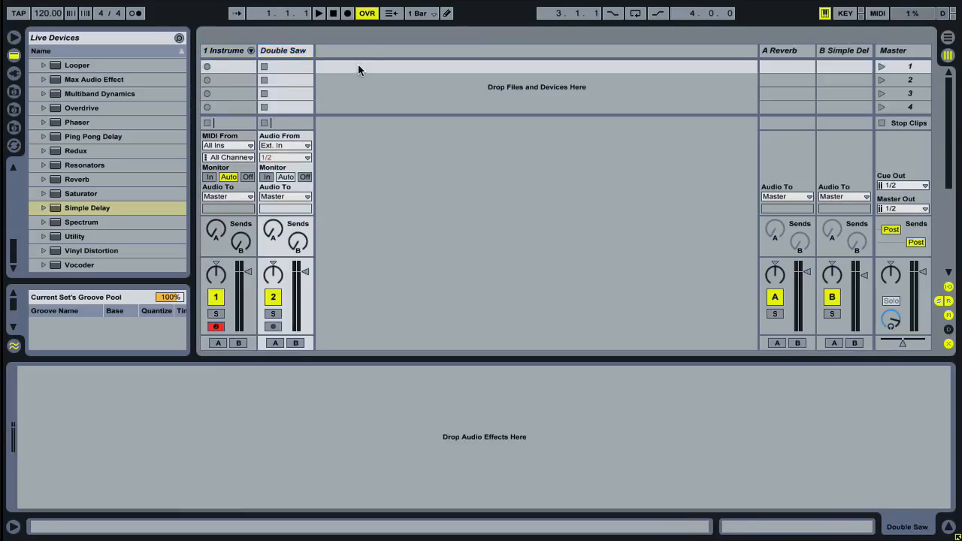
- Insert a second audio track after Double Saw and name it Double LFO
key(ctrl+t)
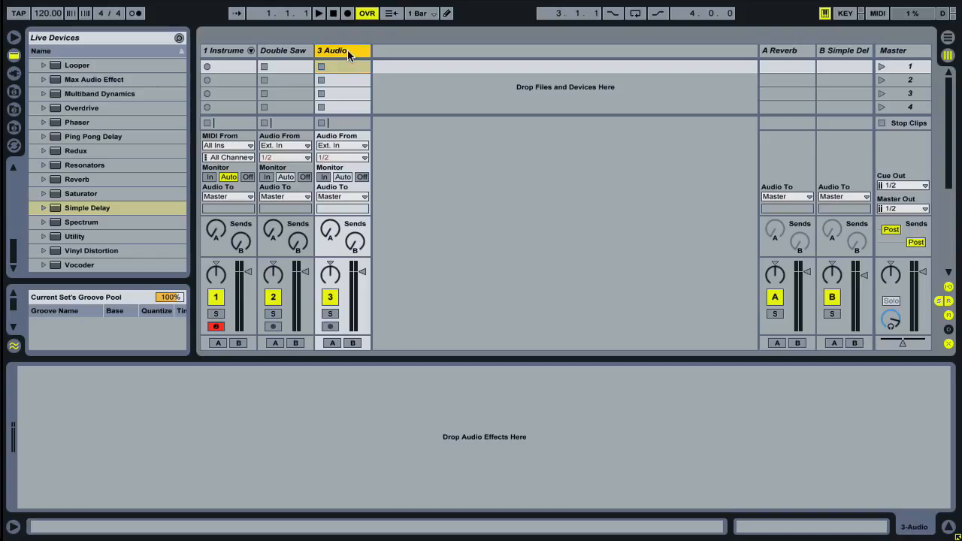
click(347, 50)
text(Double LFO)
key(Return)
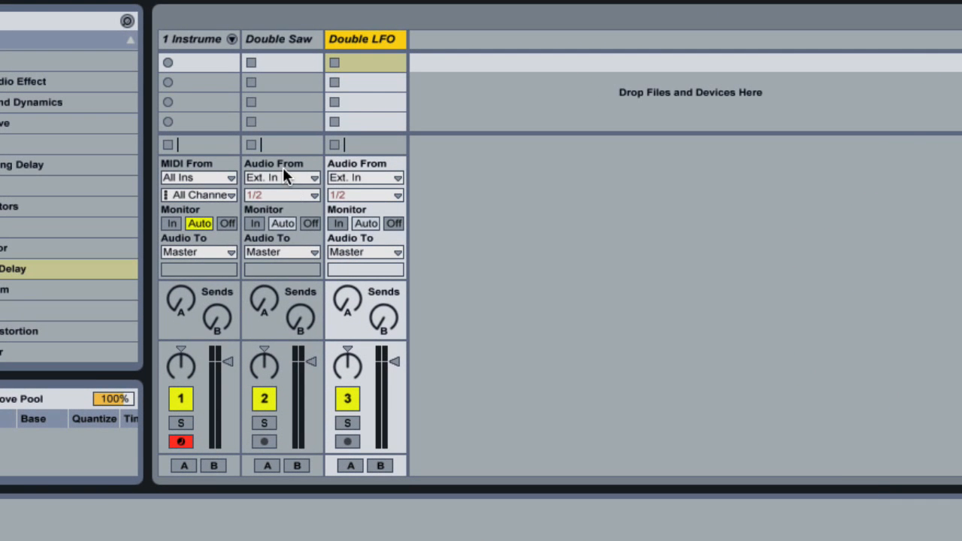
- Feed the Double Saw track from 1-Instrument Rack's Double Saw chain at Post FX, monitoring In, and raise its send A to maximum
click(282, 176)
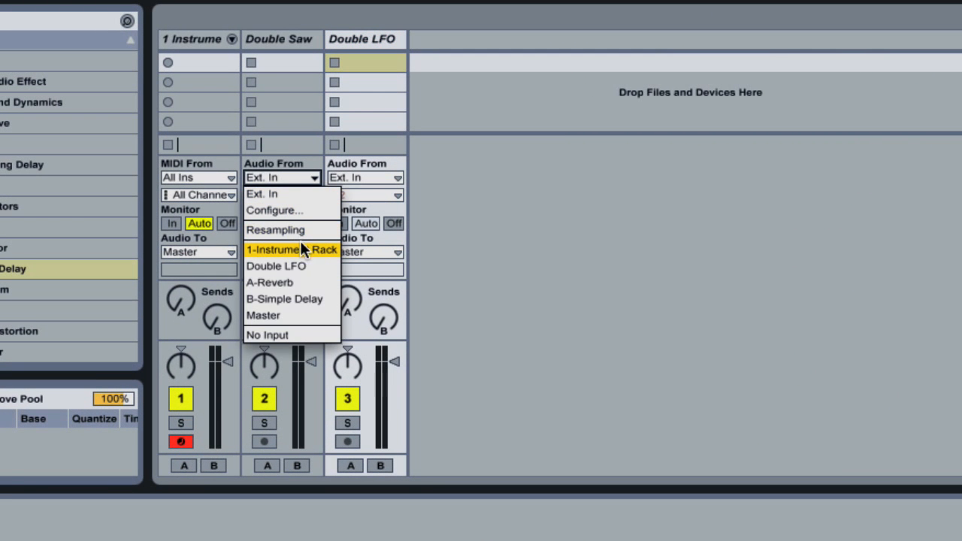
click(317, 250)
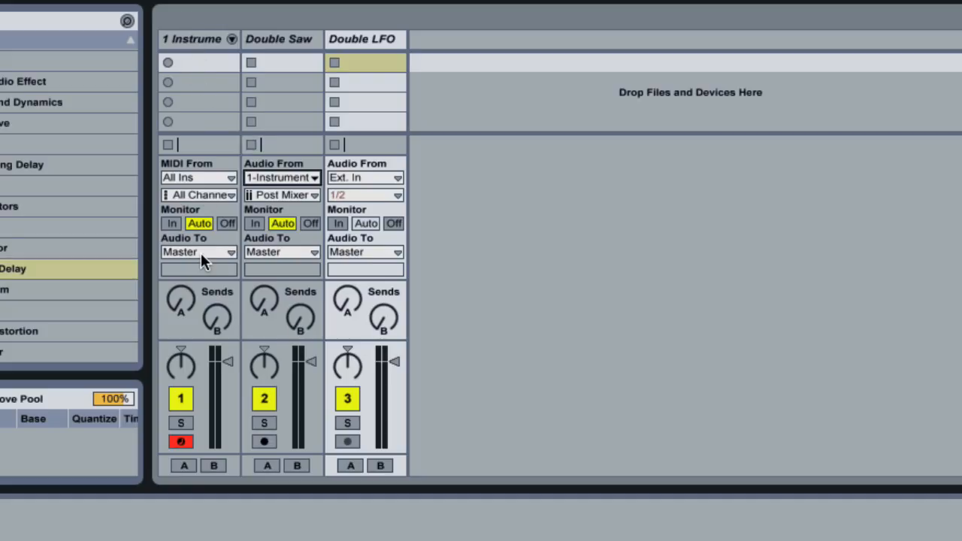
click(255, 226)
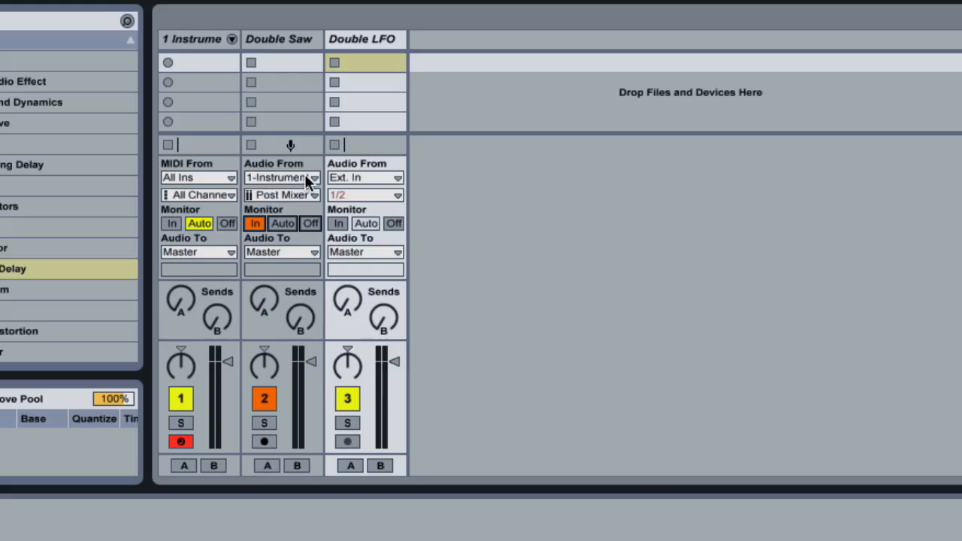
click(306, 194)
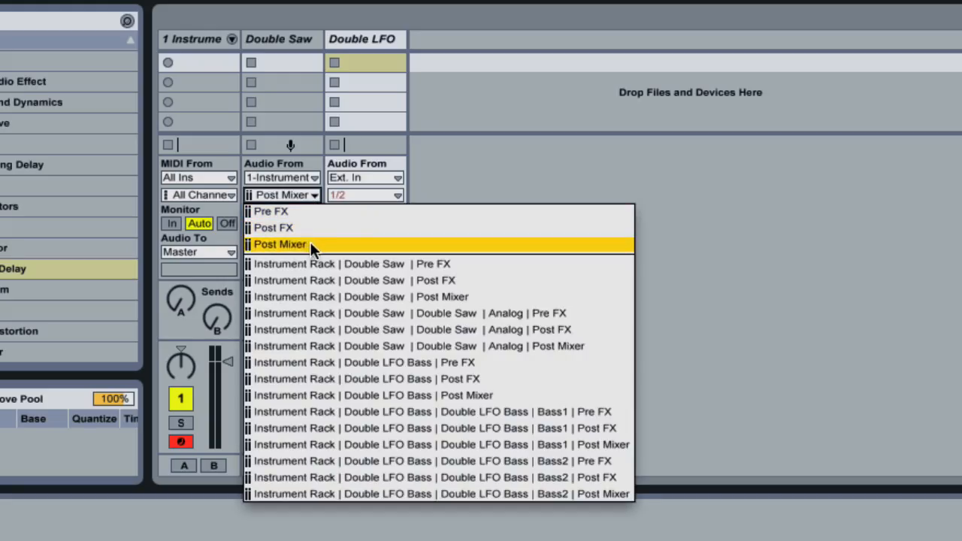
click(472, 281)
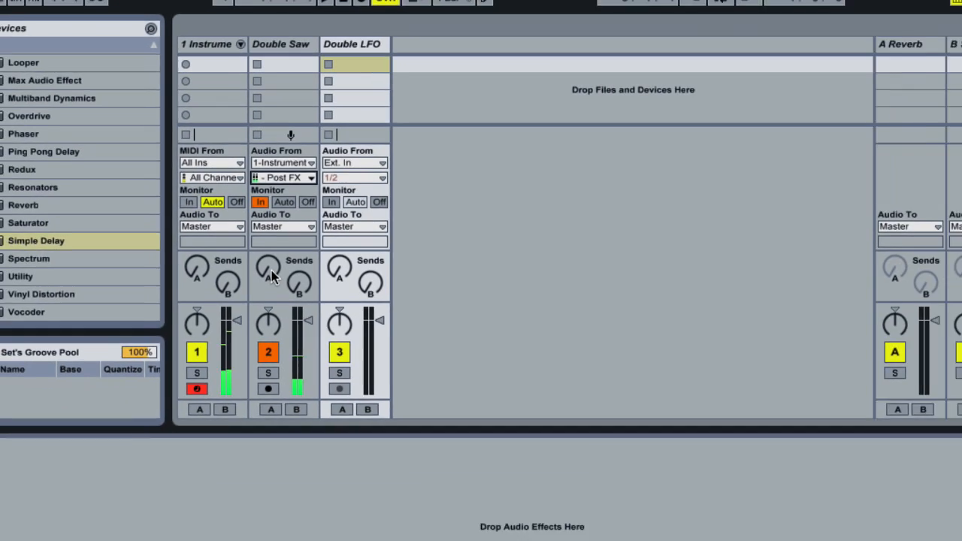
drag(264, 301, 275, 231)
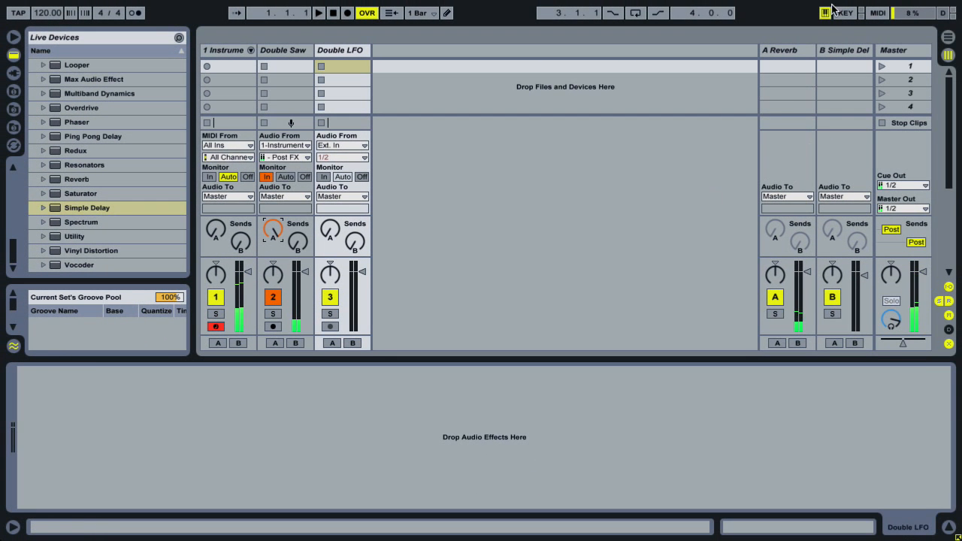
- On return A's Reverb, turn off Hi Cut and set Predelay to 80.4 ms, Chorus to 2.14 Hz and 0.54, and Decay Time to 12.3 s
click(789, 53)
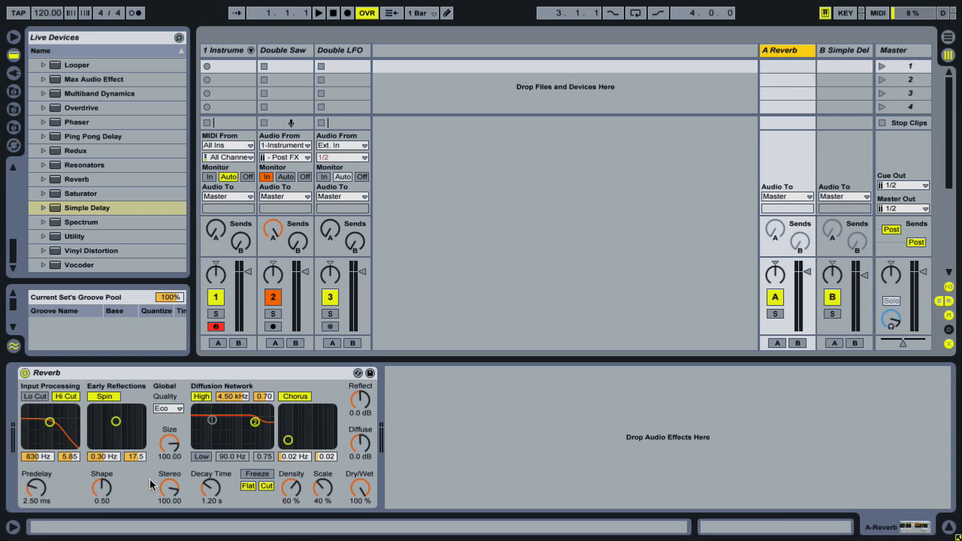
mouse_move(210, 489)
mouse_down()
mouse_move(210, 474)
mouse_move(210, 491)
mouse_up()
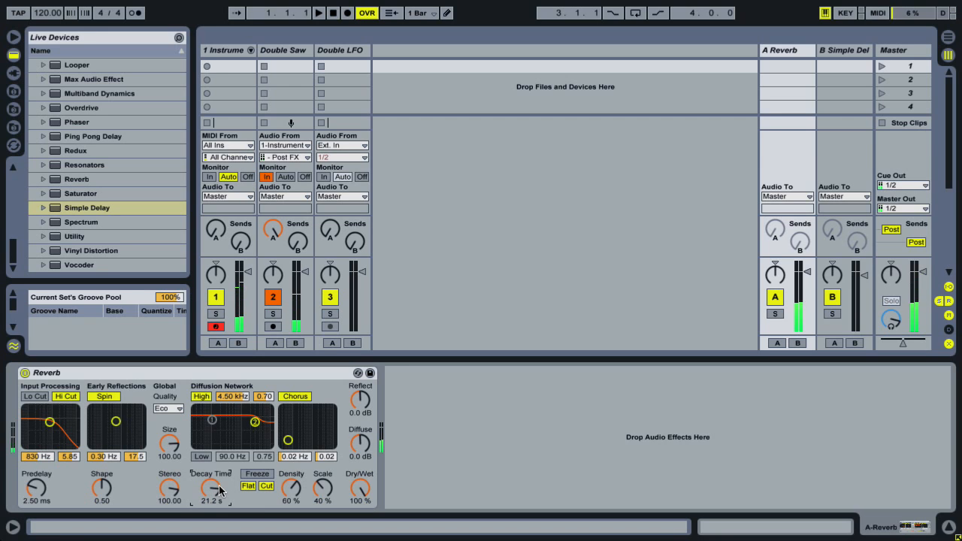
click(64, 397)
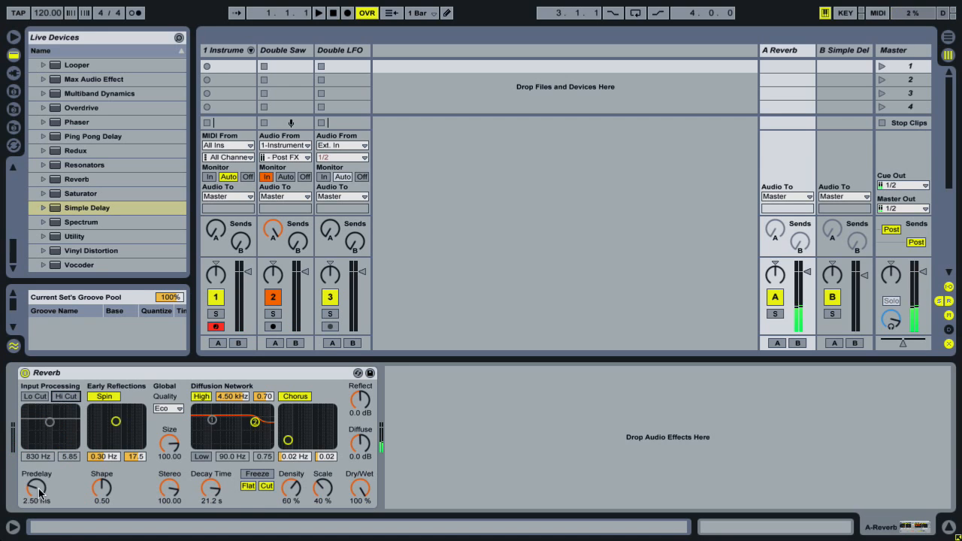
drag(41, 494, 41, 470)
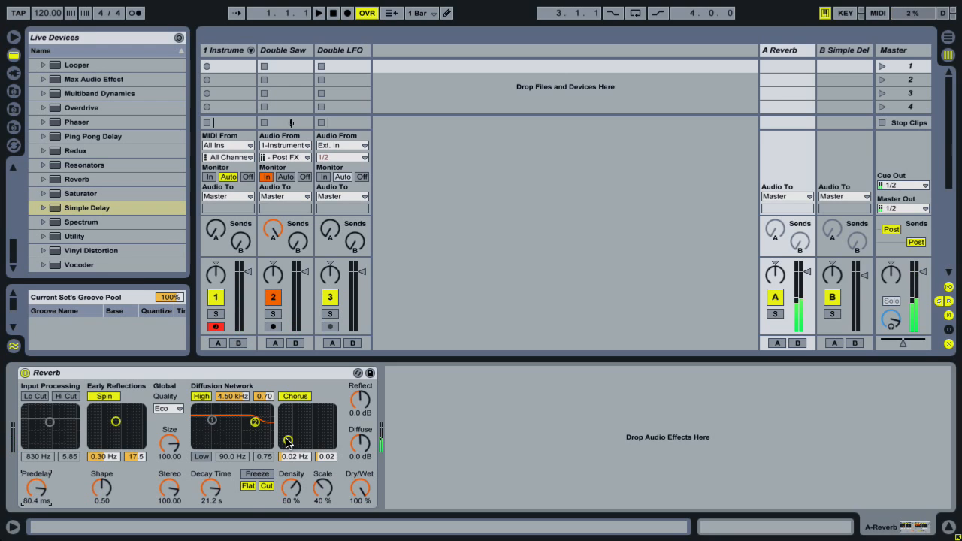
drag(288, 440, 324, 423)
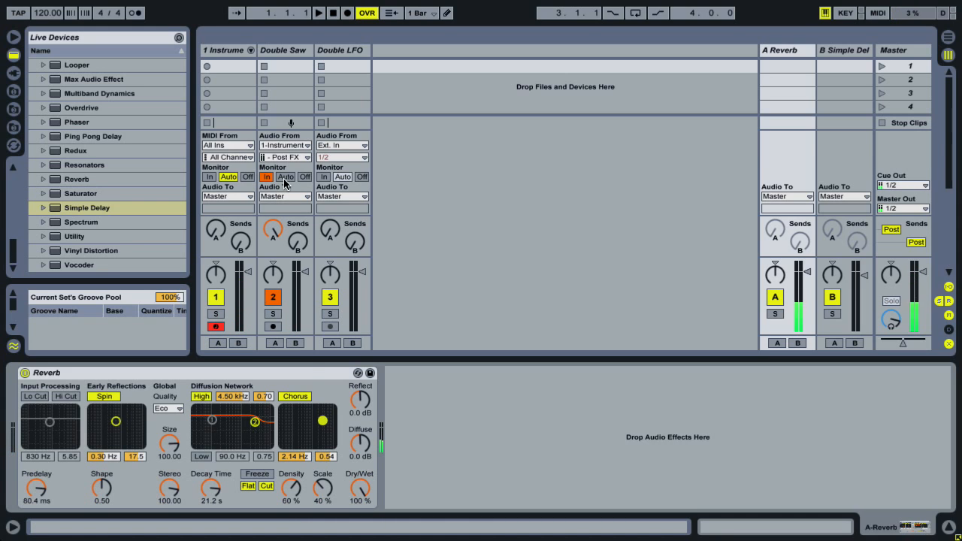
drag(212, 489, 211, 505)
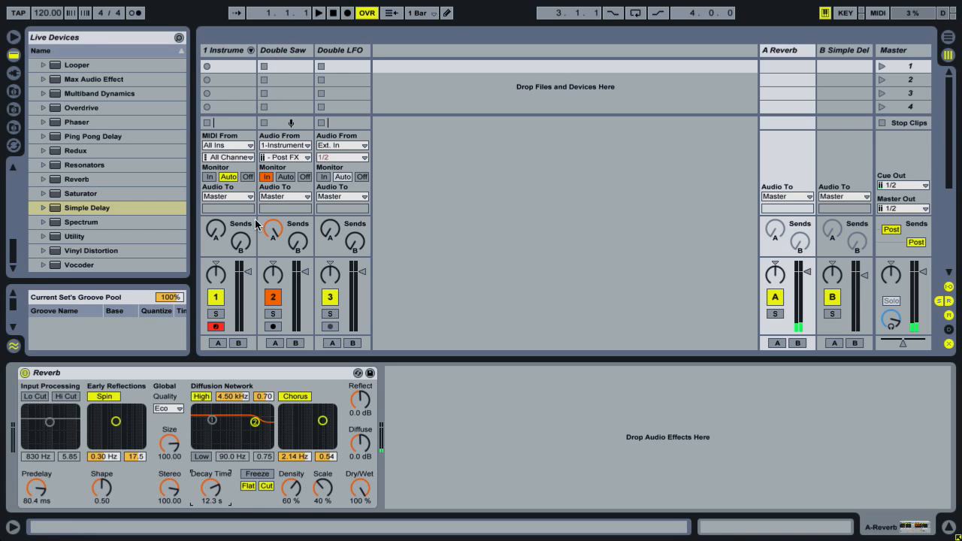
- With the instrument track switched off, feed Double LFO from 1-Instrument Rack at Post FX, monitoring In, and raise its send B to maximum
click(218, 298)
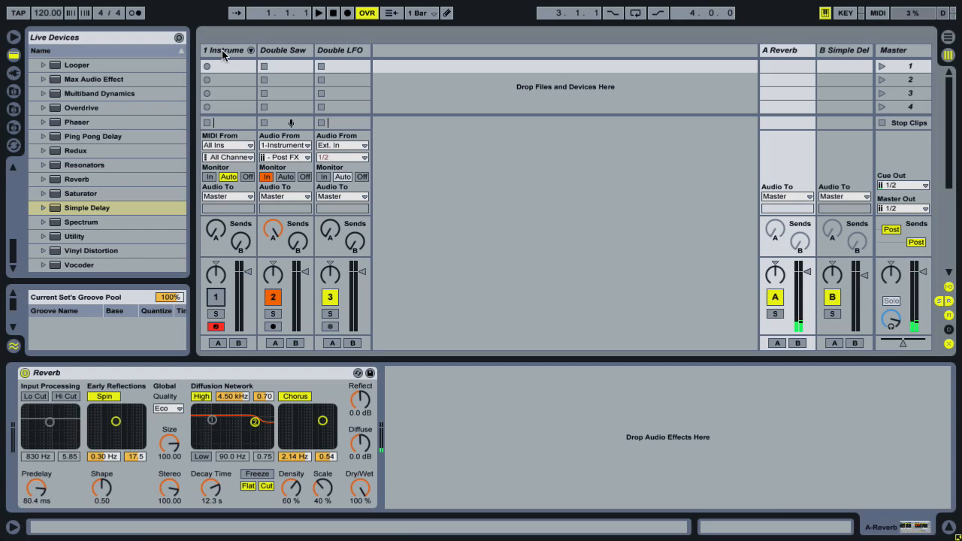
click(340, 50)
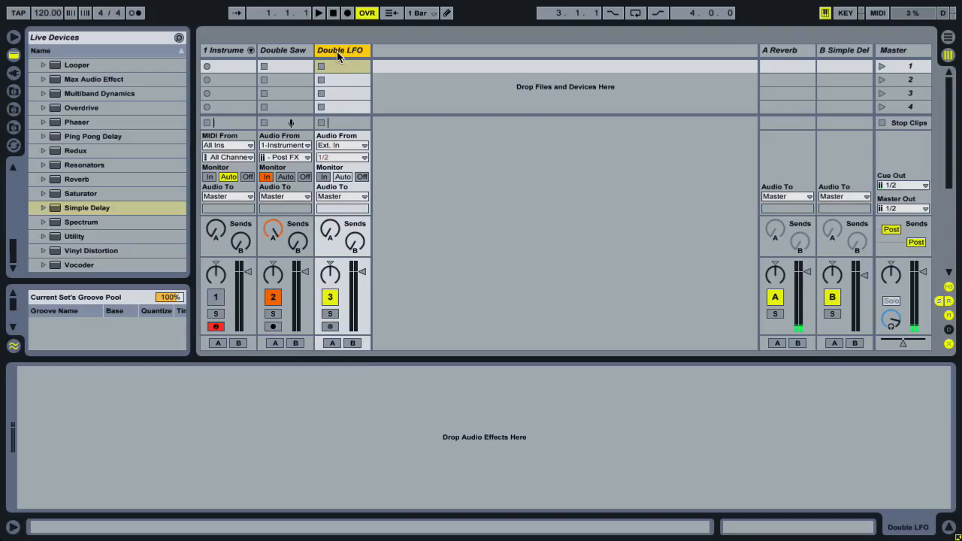
click(352, 146)
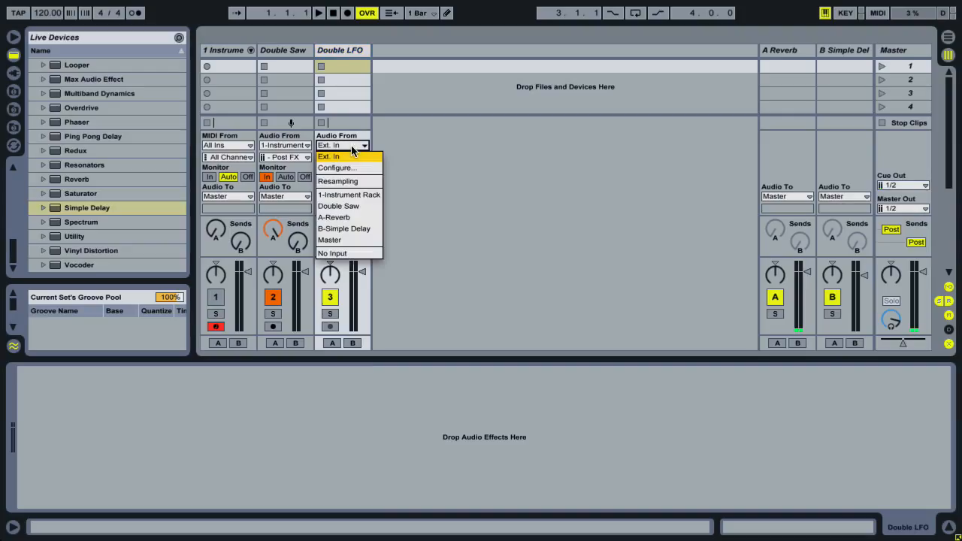
click(369, 197)
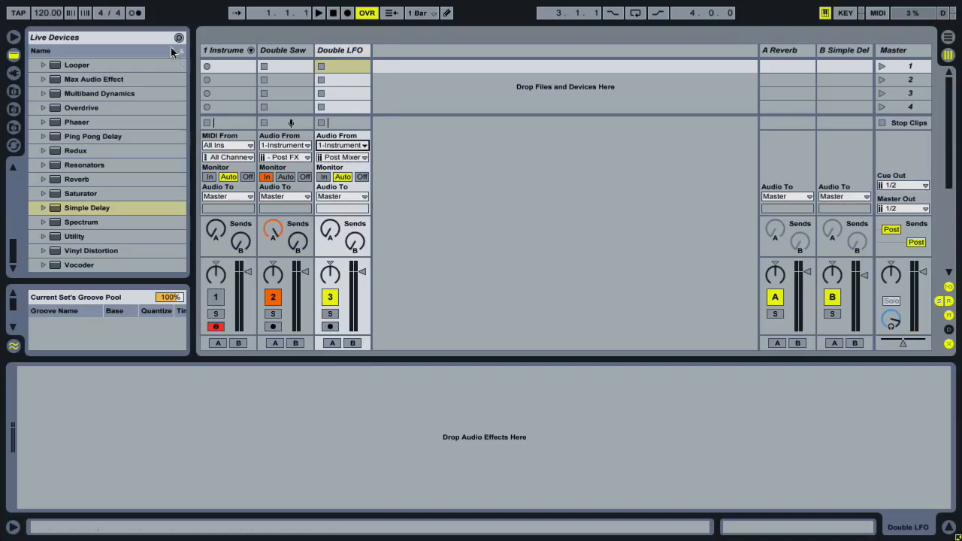
click(353, 158)
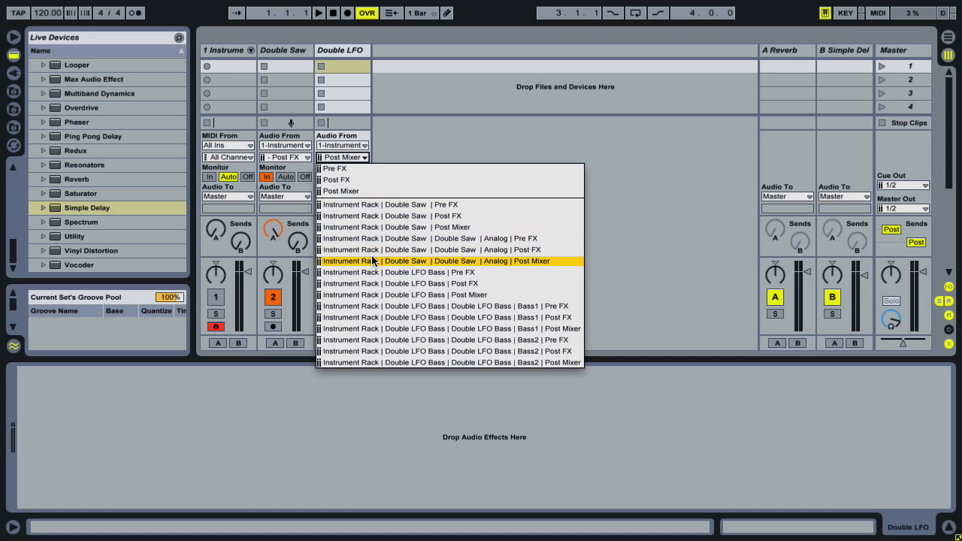
click(548, 250)
click(323, 177)
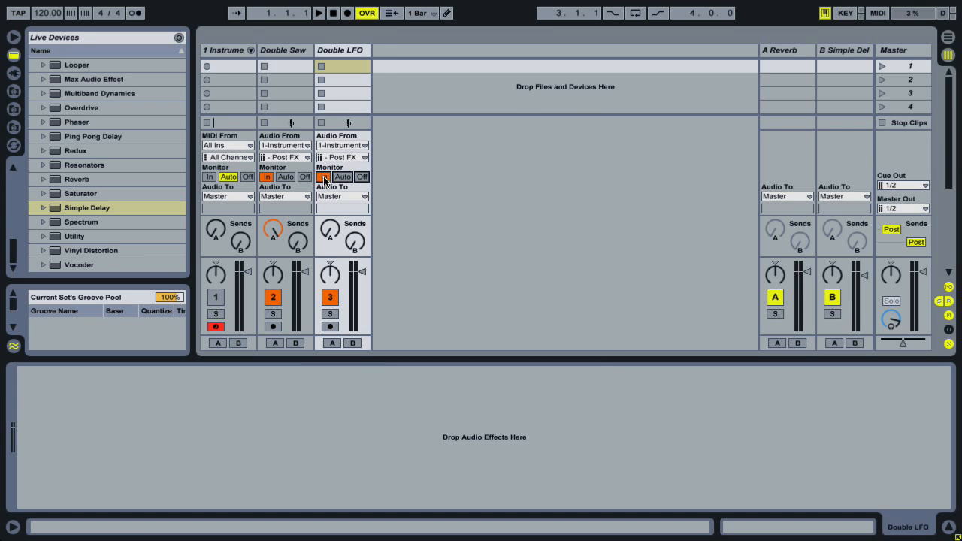
drag(355, 241, 355, 196)
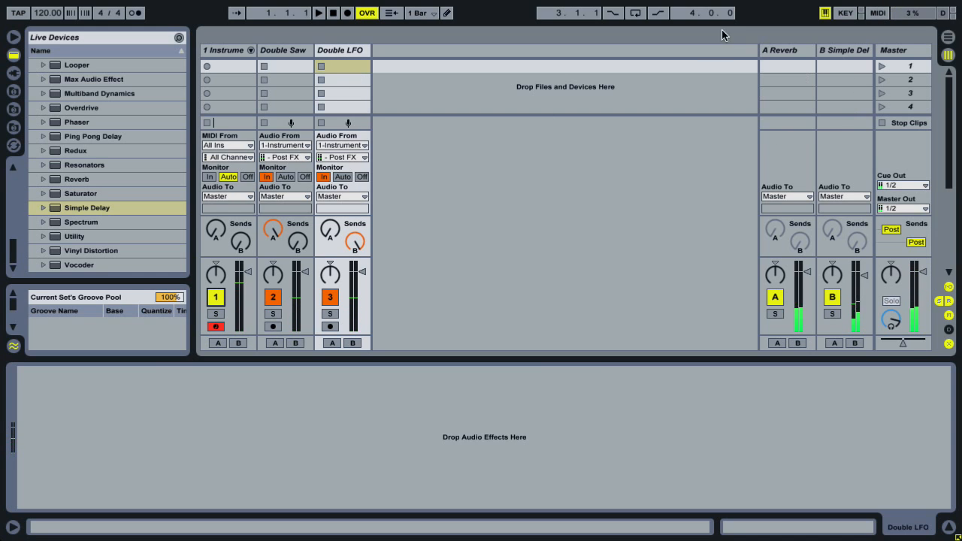
- Switch off the instrument track, audition with Double Saw and Double LFO muted one at a time, and switch all tracks back on
click(217, 298)
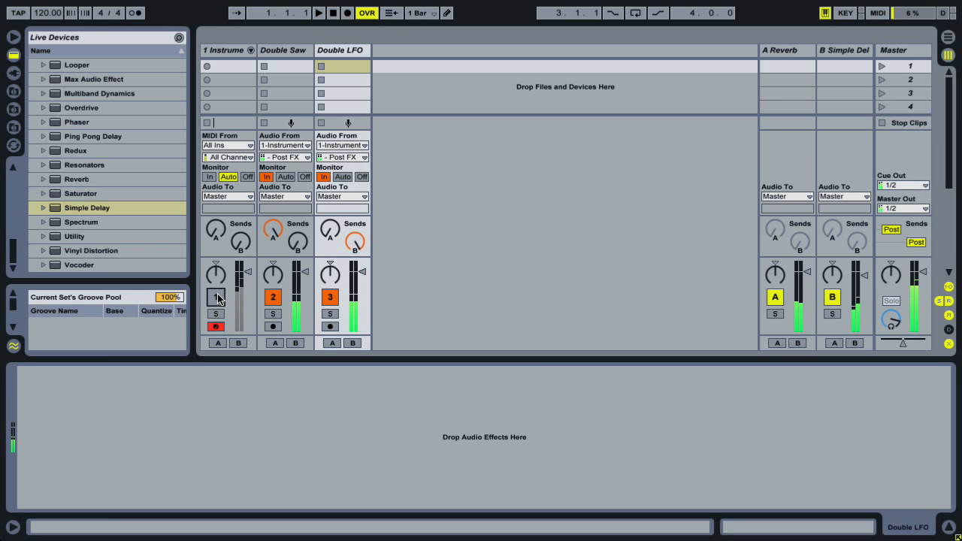
click(273, 296)
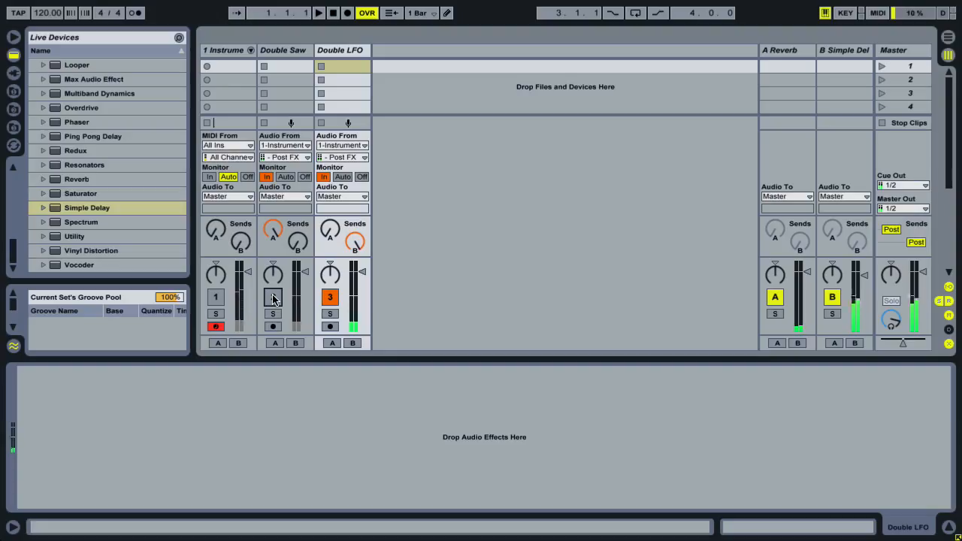
click(273, 297)
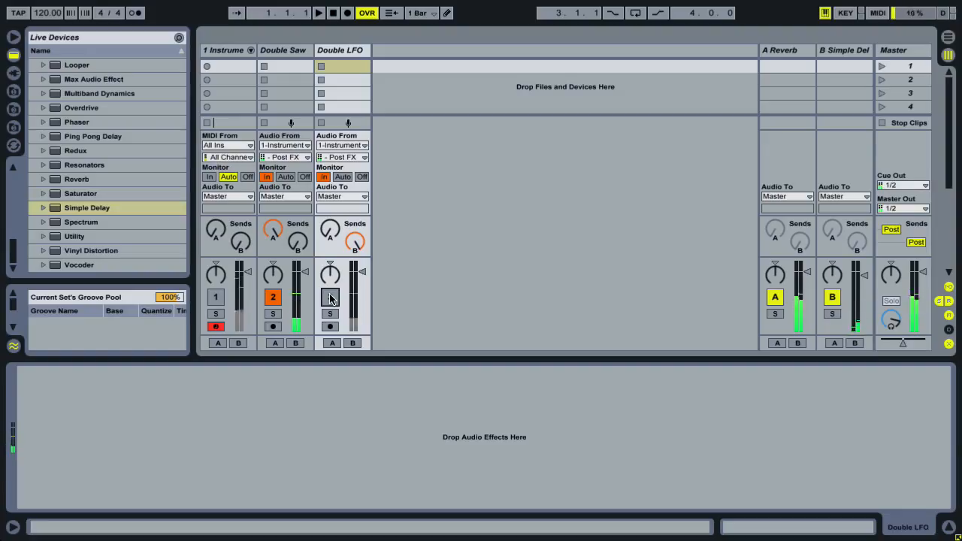
click(330, 298)
click(216, 298)
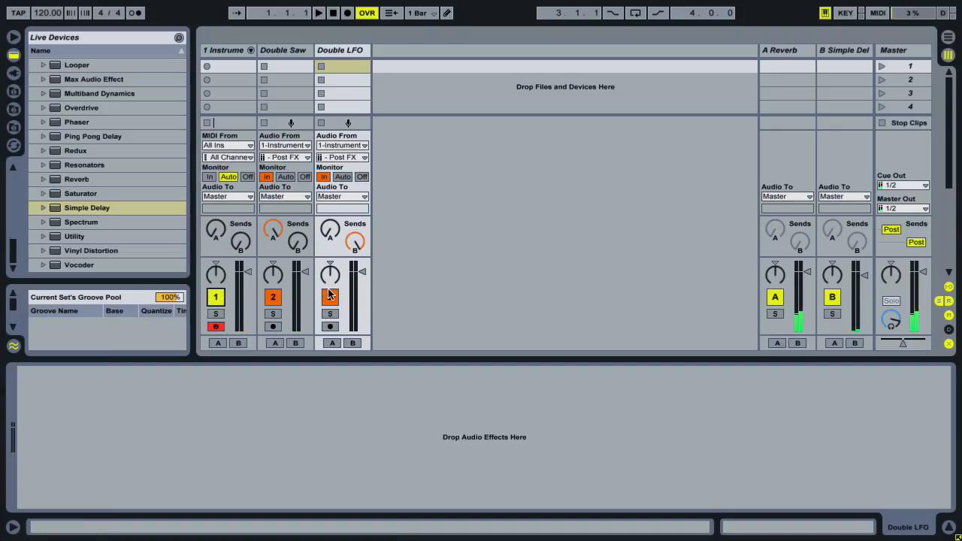
- Mute both the Double Saw and Double LFO tracks for comparison with the dry instrument track, and switch both back on
click(275, 298)
click(332, 299)
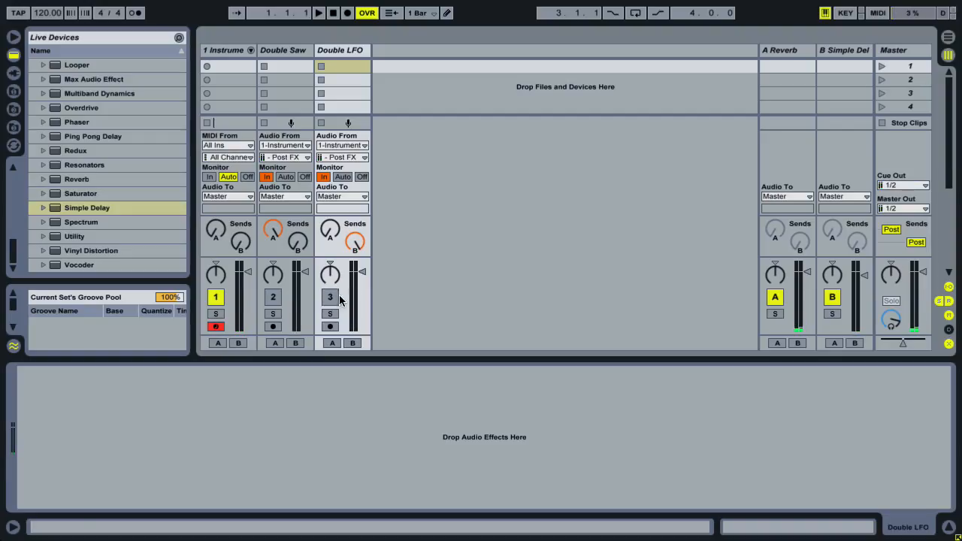
click(274, 299)
click(328, 299)
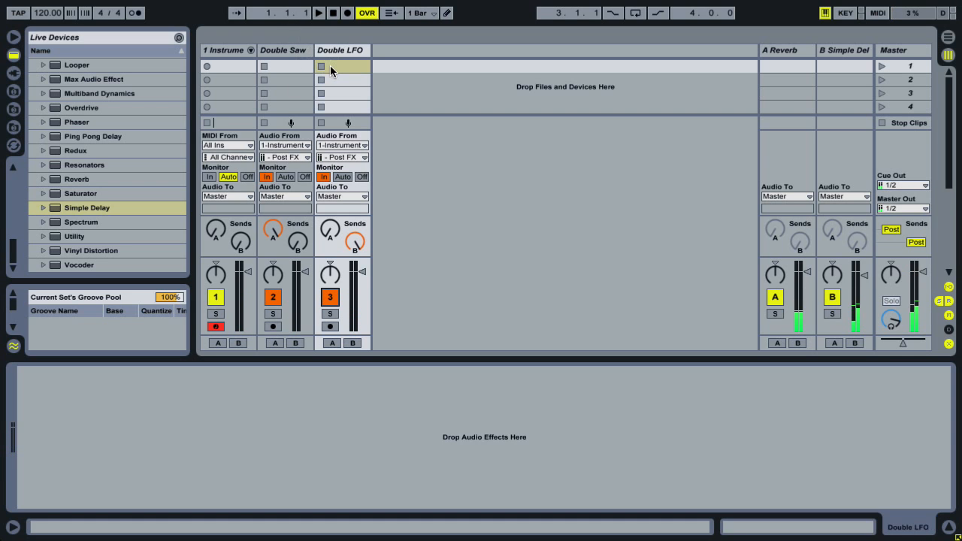
- Select the instrument track and set the audio output of both Double Saw and Double LFO to Sends Only
click(228, 49)
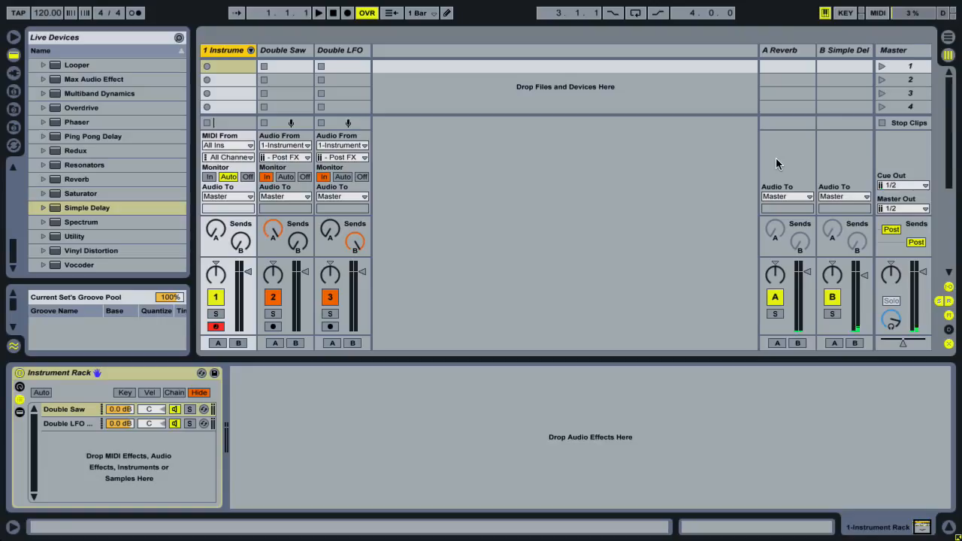
click(285, 196)
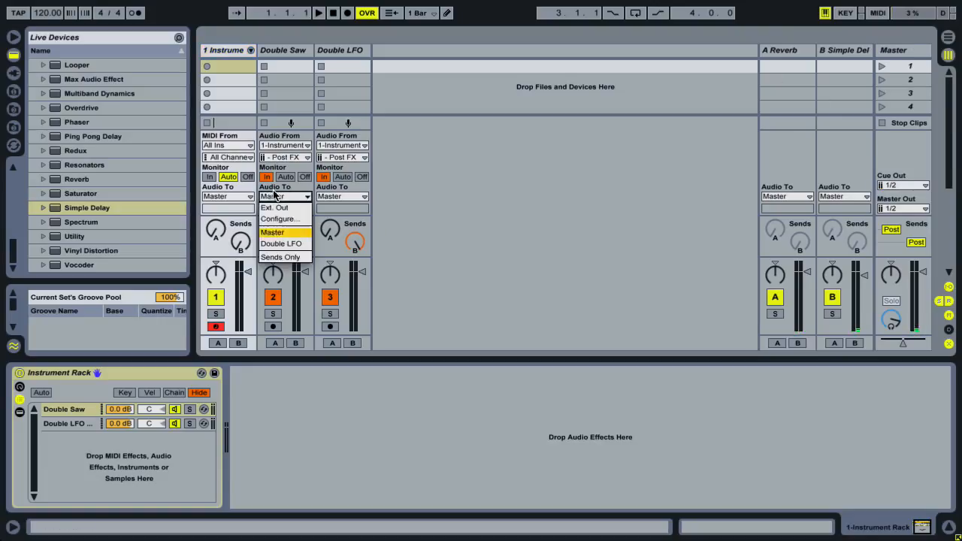
click(291, 251)
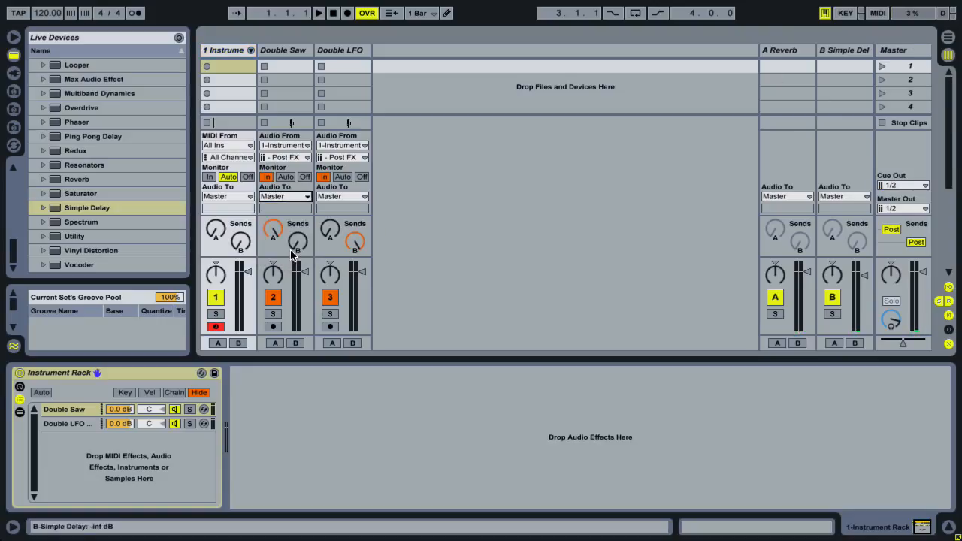
click(291, 197)
click(284, 257)
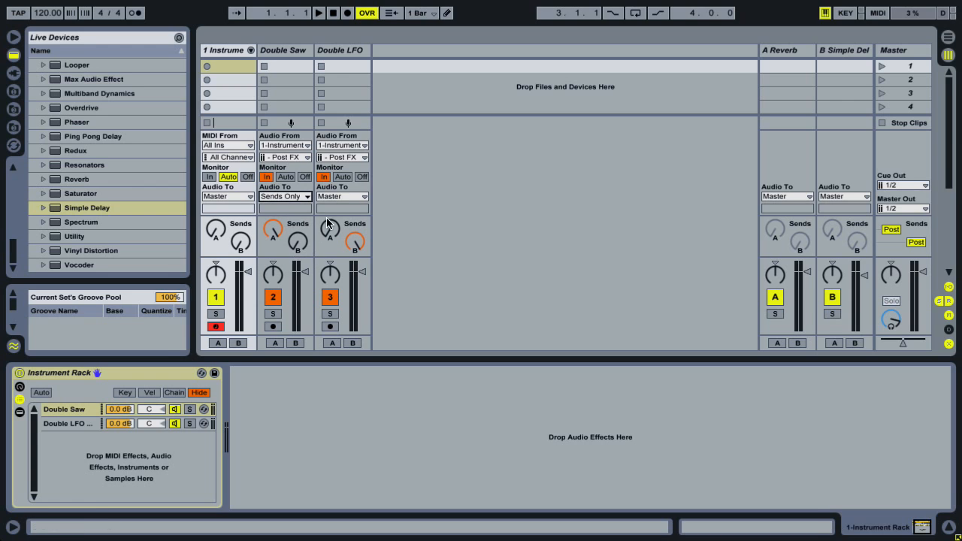
click(347, 196)
click(347, 259)
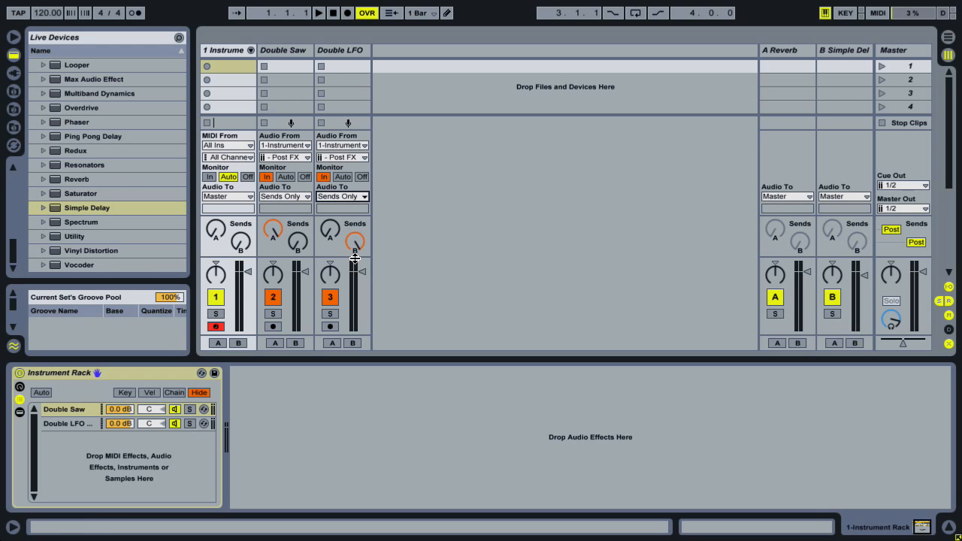